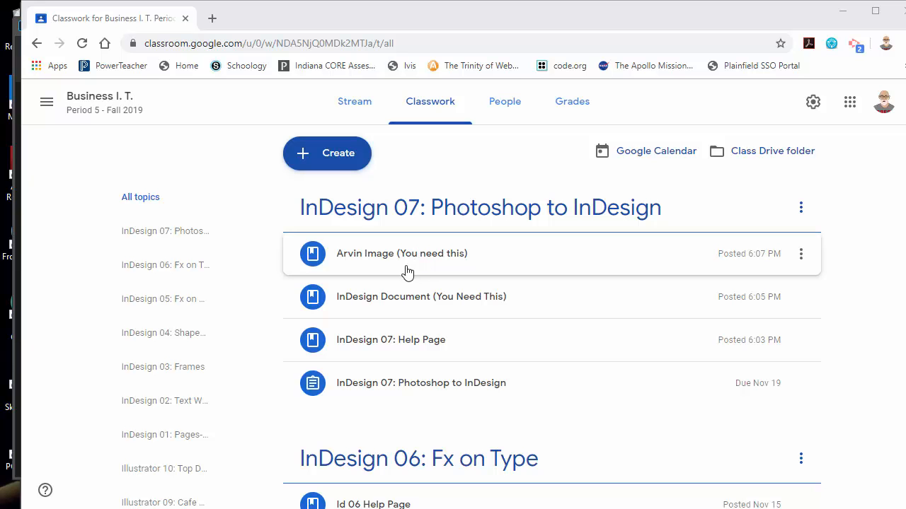
Open the arvin.JPG image from the Arvin Image classwork material and save it to the Downloads folder.
left_click(391, 257)
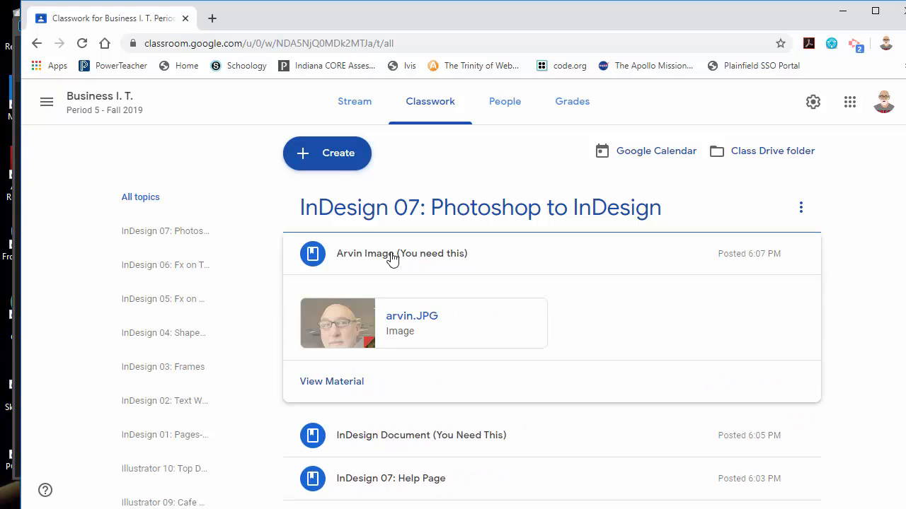
left_click(391, 258)
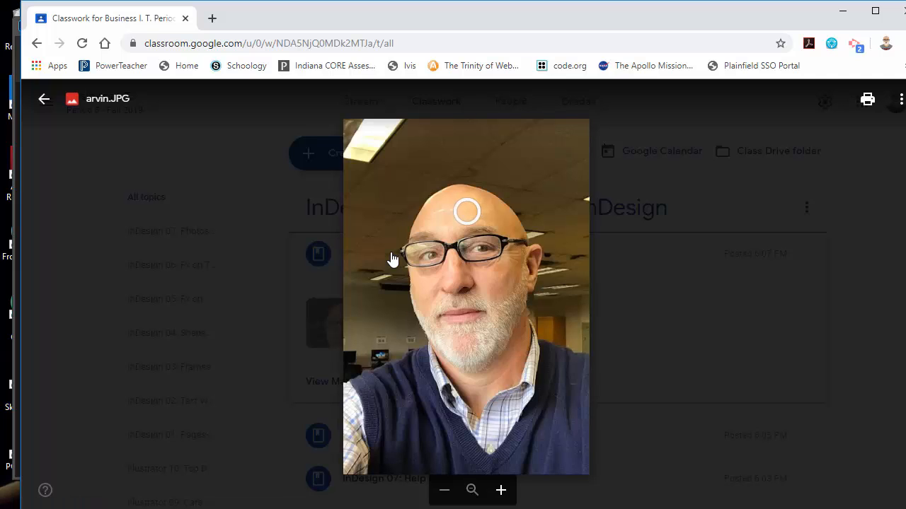
right_click(467, 211)
left_click(516, 241)
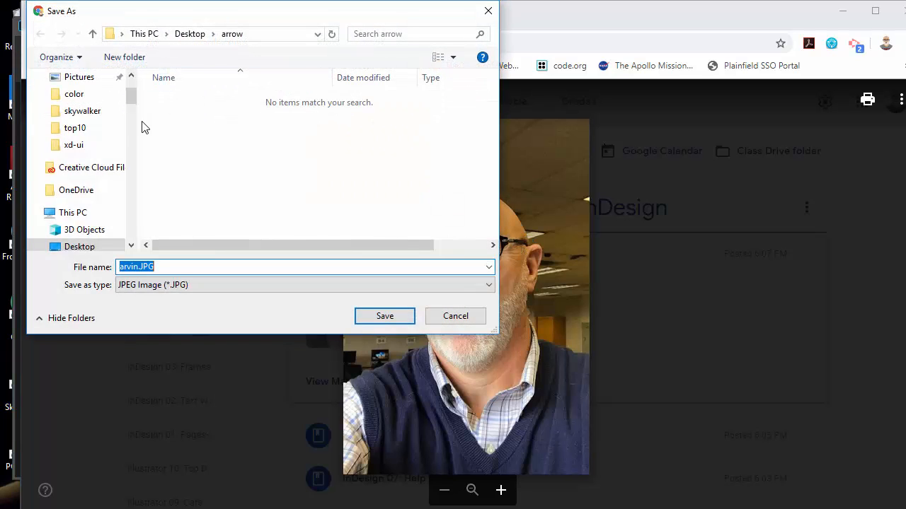
left_click_drag(131, 95, 132, 86)
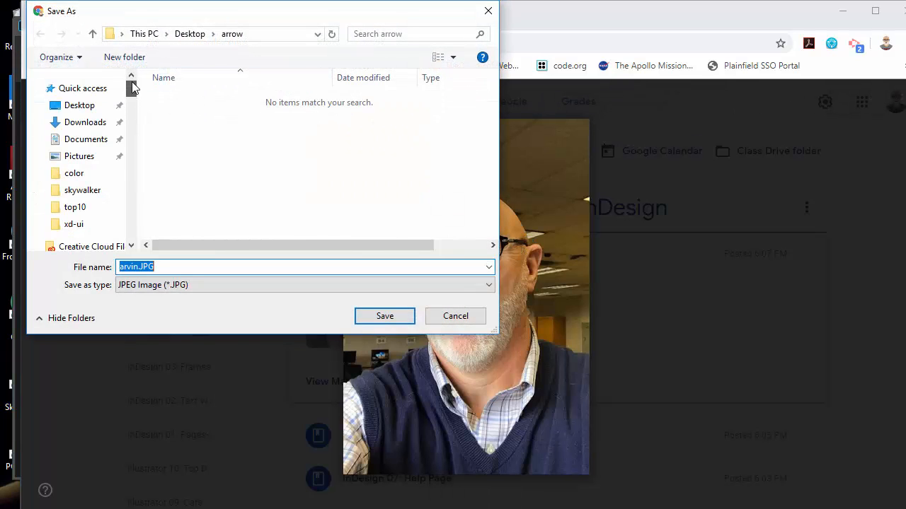
left_click(99, 124)
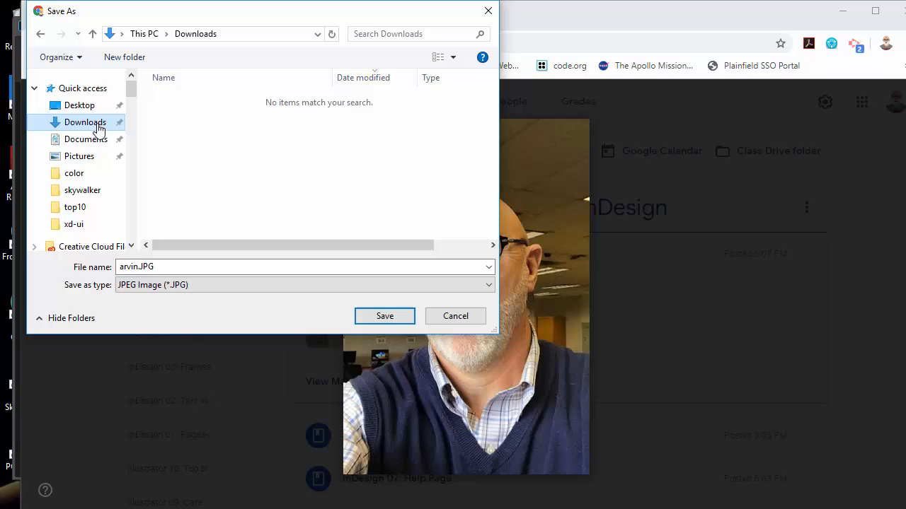
double_click(181, 267)
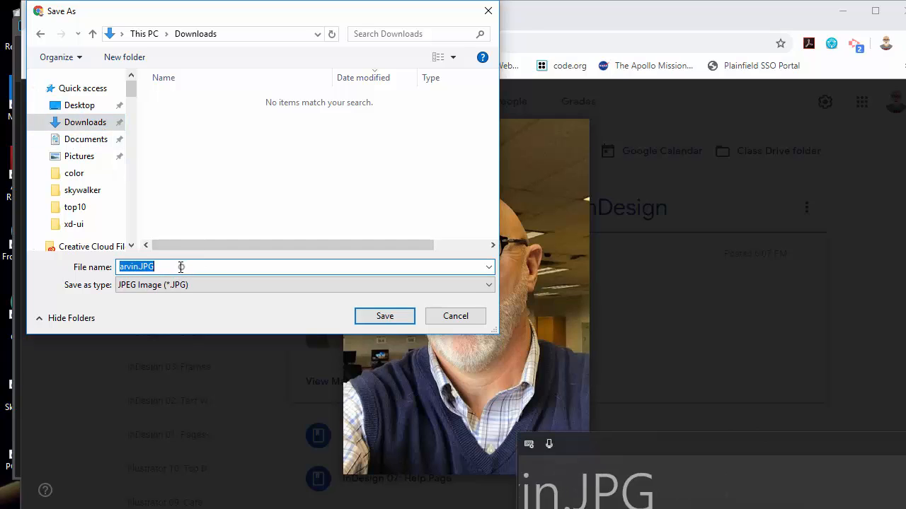
left_click(185, 268)
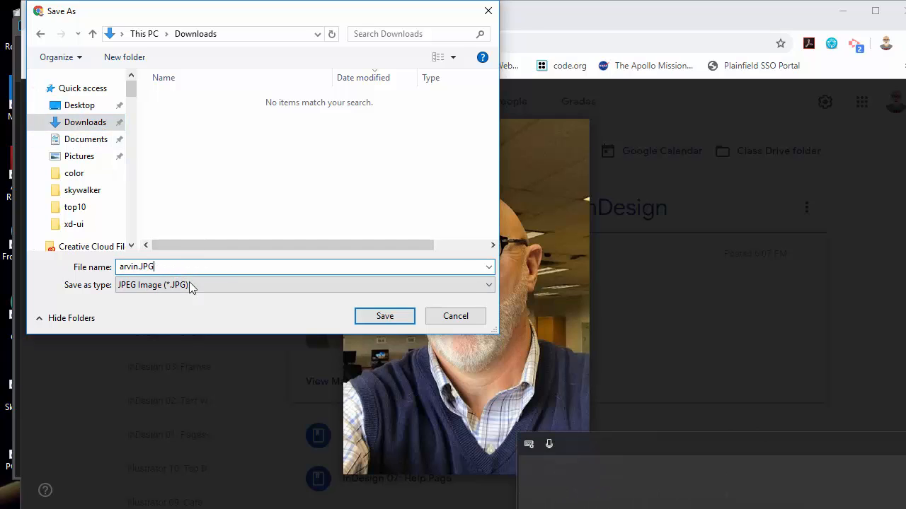
left_click(376, 316)
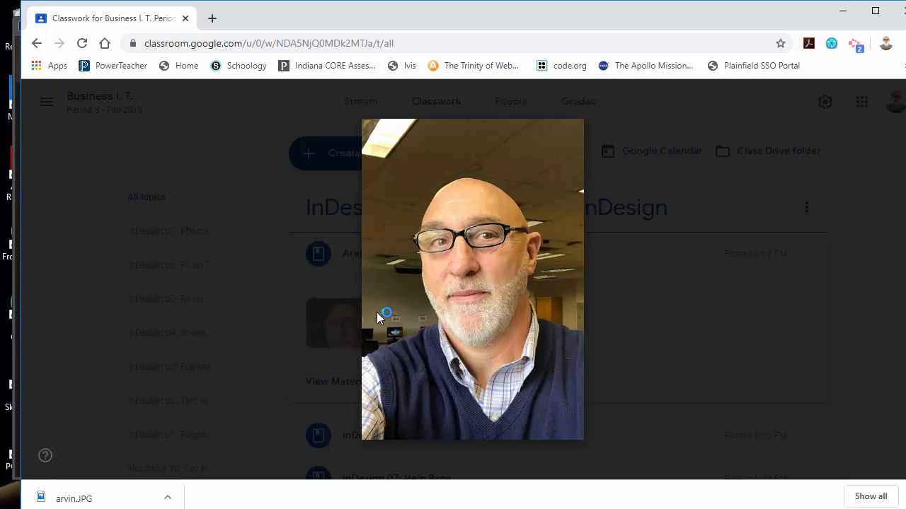
Switch to Photoshop and open arvin.JPG from the Downloads folder.
key("alt+Tab")
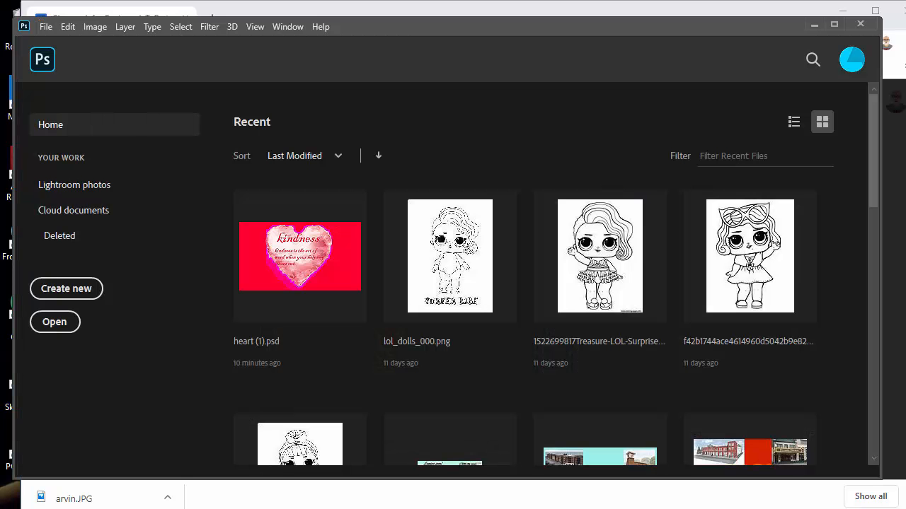
mouse_move(389, 26)
left_mouse_down()
mouse_move(406, 24)
mouse_move(400, 31)
left_mouse_up()
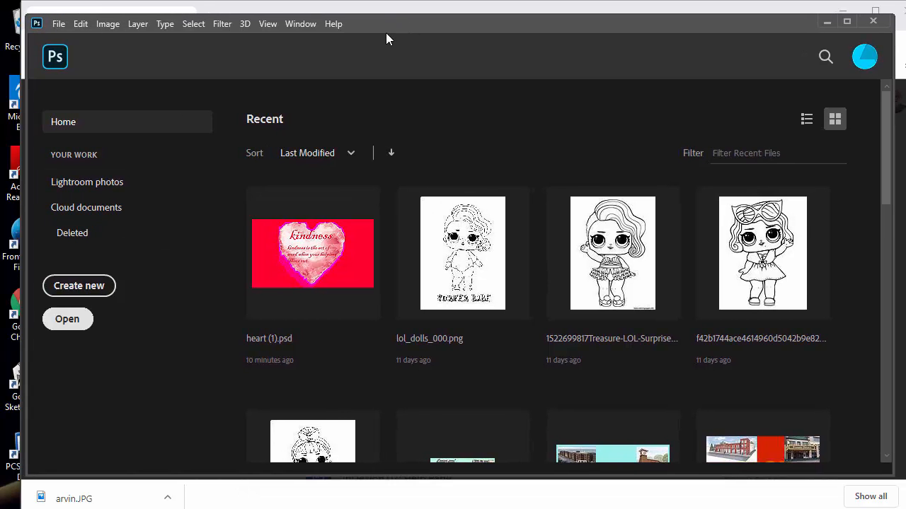
left_click(79, 323)
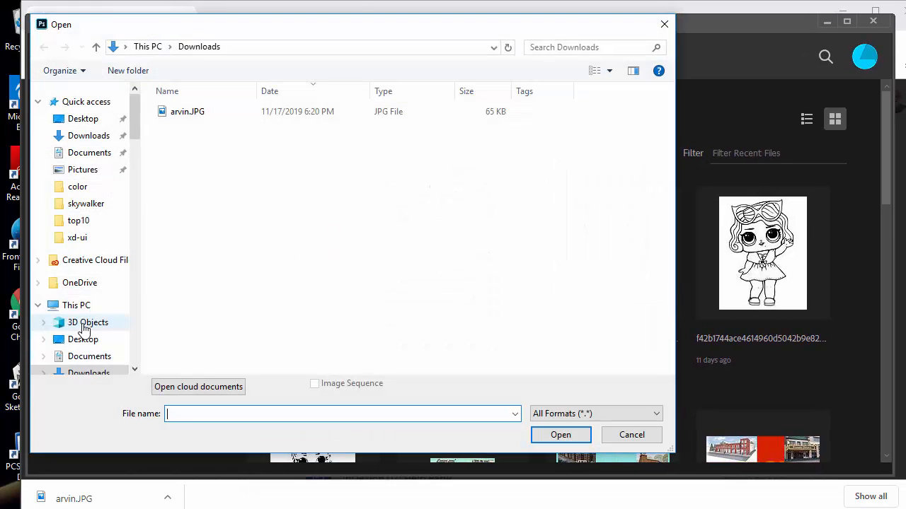
left_click(86, 136)
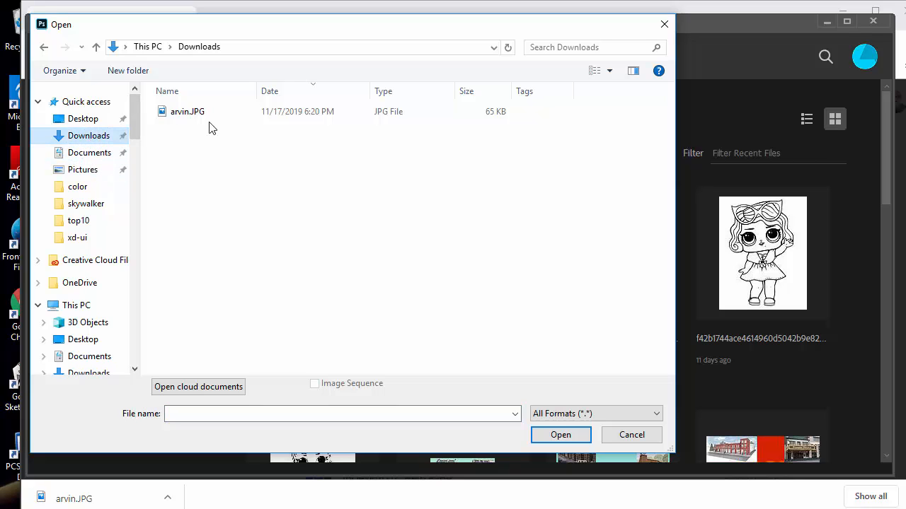
double_click(191, 116)
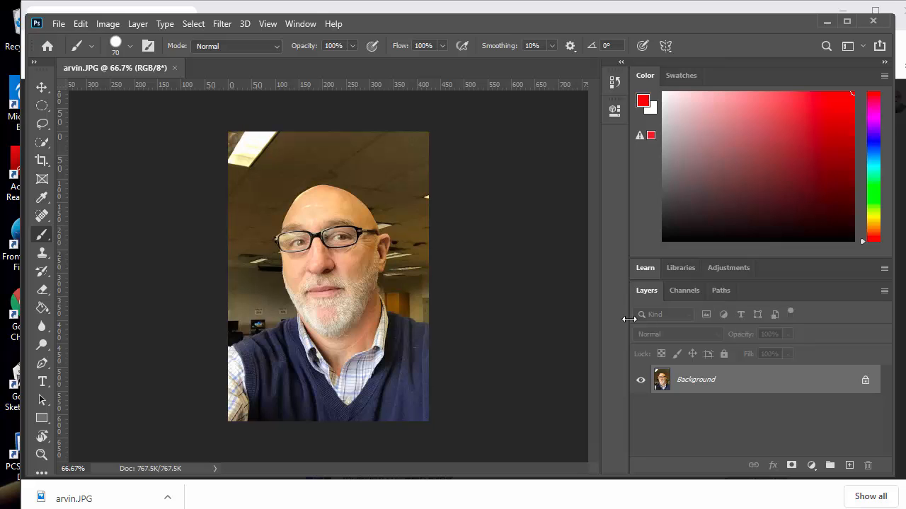
Convert the Background into a regular layer named Layer 0 and add a Reveal All layer mask to it.
double_click(720, 382)
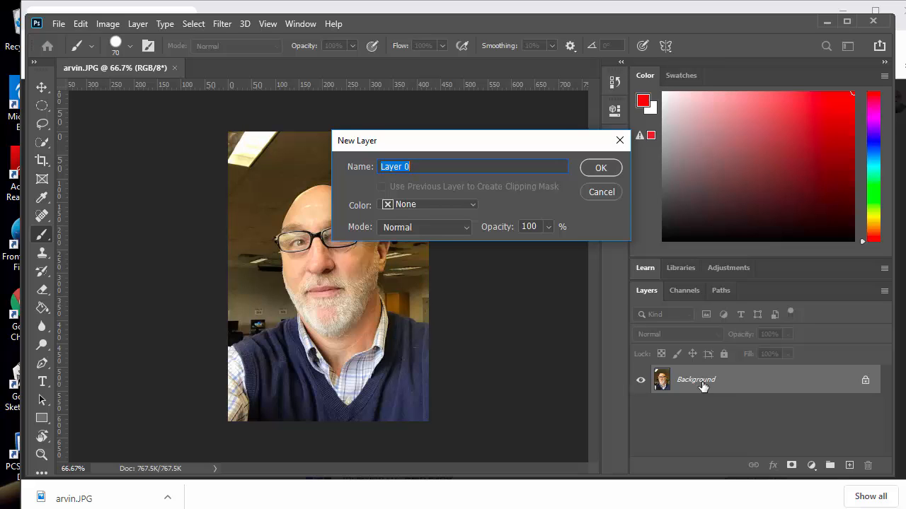
left_click_drag(558, 149, 553, 226)
left_click(591, 242)
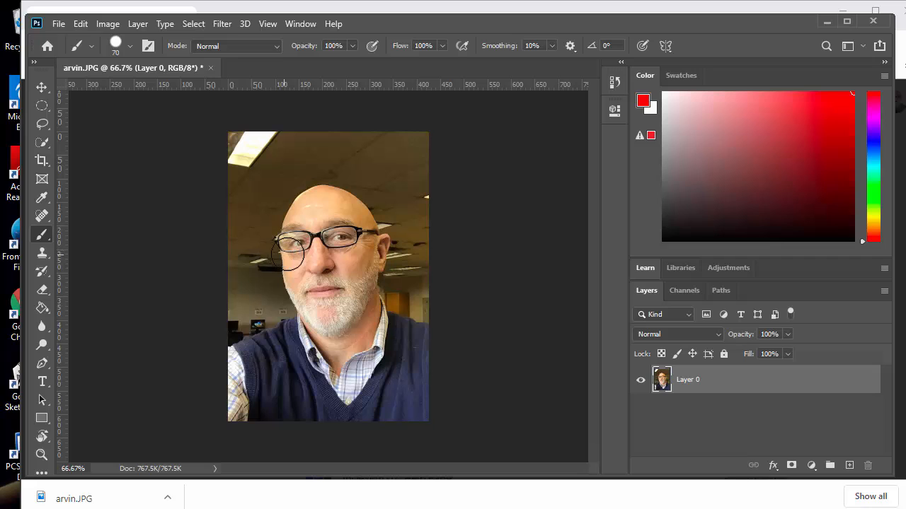
left_click(137, 23)
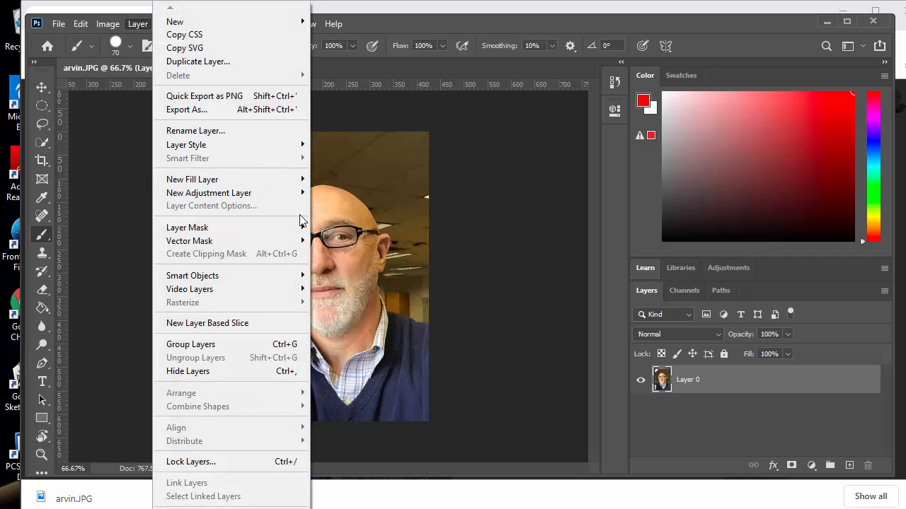
mouse_move(304, 227)
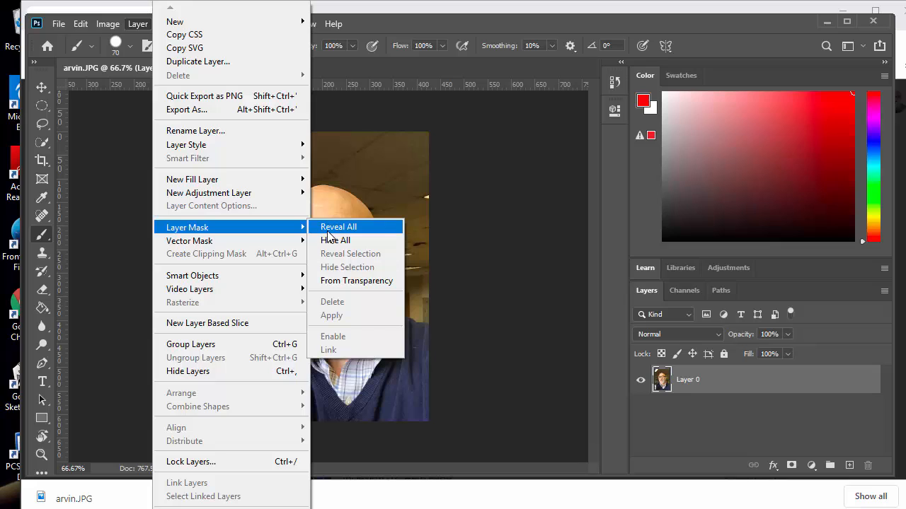
left_click(332, 232)
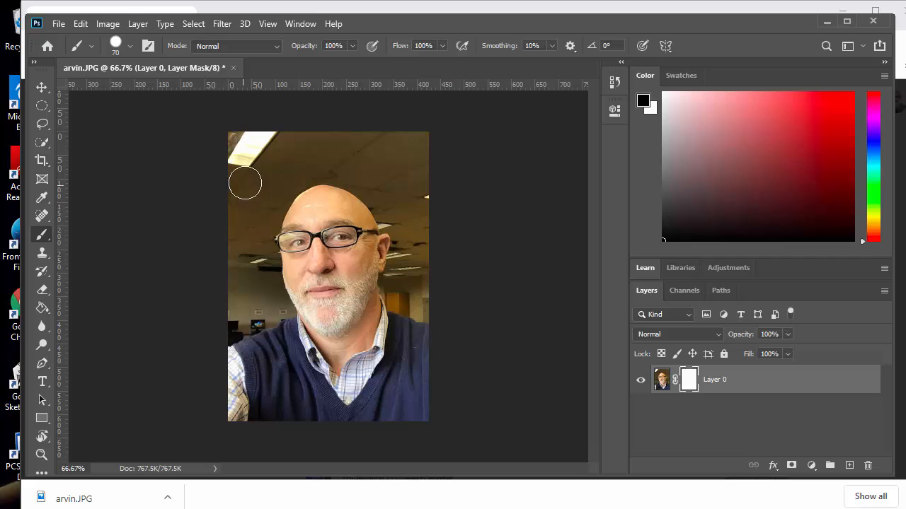
Paint black on the layer mask with the size 70 brush to hide the ceiling and the outer background around the head.
mouse_move(258, 171)
left_mouse_down()
mouse_move(229, 199)
mouse_move(260, 149)
mouse_move(234, 182)
mouse_move(231, 139)
mouse_move(292, 137)
mouse_move(256, 156)
mouse_move(225, 200)
mouse_move(232, 192)
mouse_move(231, 311)
mouse_move(222, 322)
mouse_move(235, 213)
mouse_move(291, 149)
mouse_move(334, 138)
mouse_move(324, 132)
mouse_move(439, 144)
mouse_move(406, 147)
mouse_move(422, 169)
mouse_move(299, 154)
mouse_move(250, 185)
mouse_move(302, 165)
mouse_move(358, 169)
mouse_move(437, 203)
mouse_move(367, 169)
mouse_move(312, 168)
mouse_move(259, 206)
mouse_move(225, 295)
left_mouse_up()
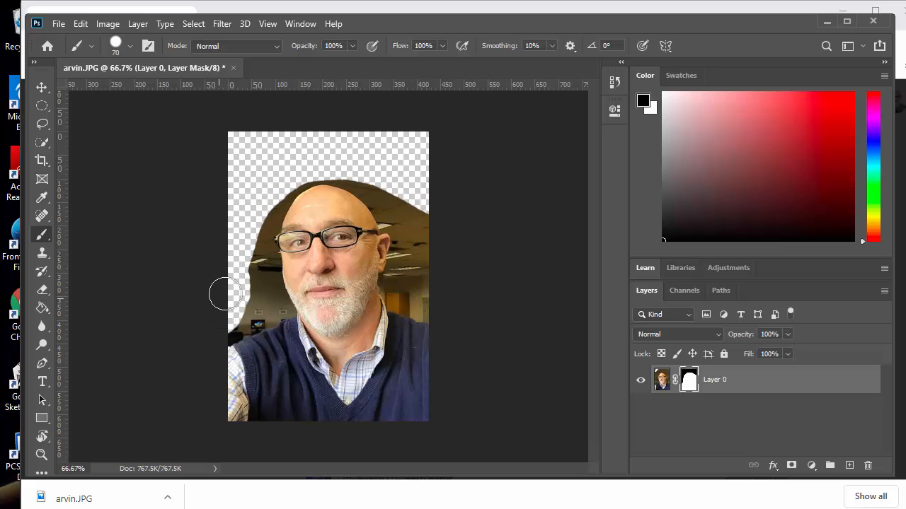
key("ctrl+equal")
key("ctrl+equal")
key("ctrl+equal")
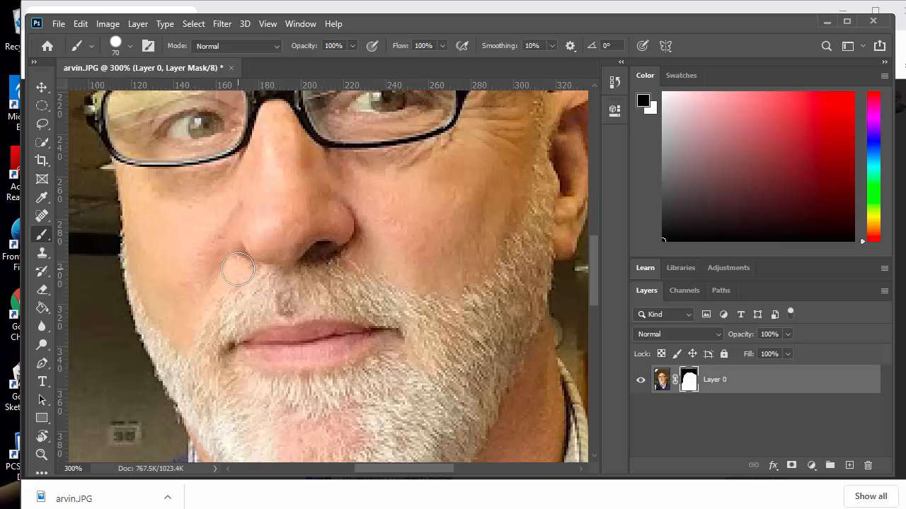
mouse_move(196, 277)
left_mouse_down()
mouse_move(308, 259)
mouse_move(440, 168)
mouse_move(461, 114)
left_mouse_up()
mouse_move(235, 223)
left_mouse_down()
mouse_move(236, 262)
mouse_move(172, 339)
left_mouse_up()
Reduce the brush size to 35 and mask out the background between the shoulder and the beard on the photo's left side.
key("bracketleft")
key("bracketleft")
key("bracketleft")
key("bracketleft")
key("bracketleft")
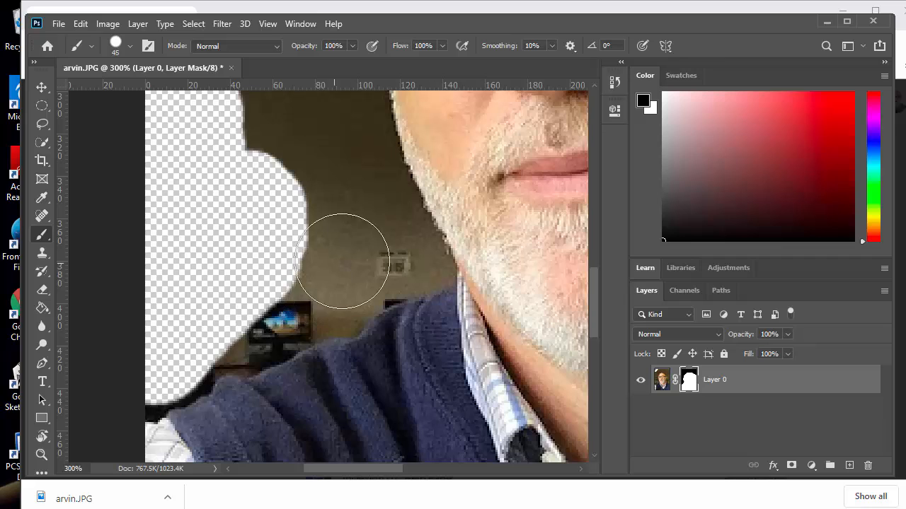
mouse_move(384, 267)
left_mouse_down()
mouse_move(334, 316)
mouse_move(271, 333)
mouse_move(136, 400)
left_mouse_up()
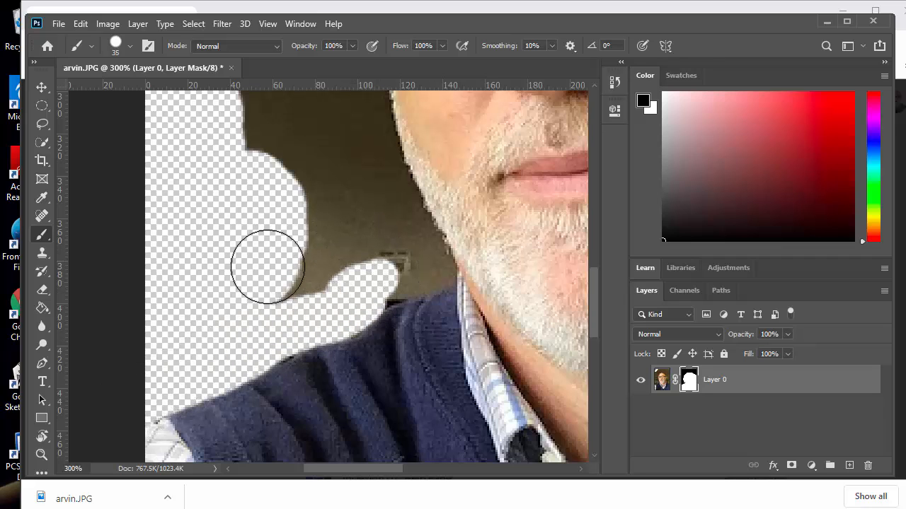
mouse_move(264, 263)
left_mouse_down()
mouse_move(291, 201)
mouse_move(267, 281)
mouse_move(308, 294)
mouse_move(429, 274)
mouse_move(387, 209)
mouse_move(359, 100)
mouse_move(422, 275)
mouse_move(380, 233)
mouse_move(318, 211)
mouse_move(295, 190)
mouse_move(209, 168)
mouse_move(251, 125)
mouse_move(309, 105)
left_mouse_up()
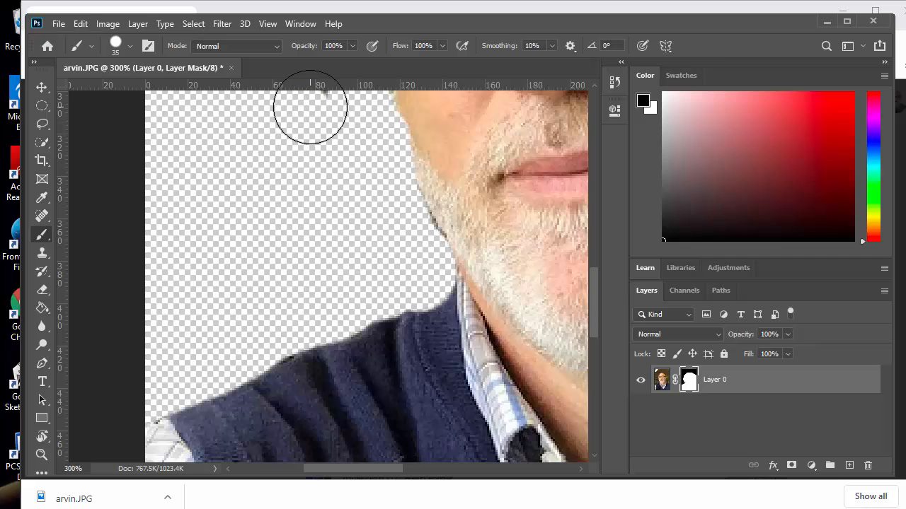
Mask out the remaining background beside the cheek and glasses and along the left edge of the forehead.
left_click_drag(341, 273, 327, 396)
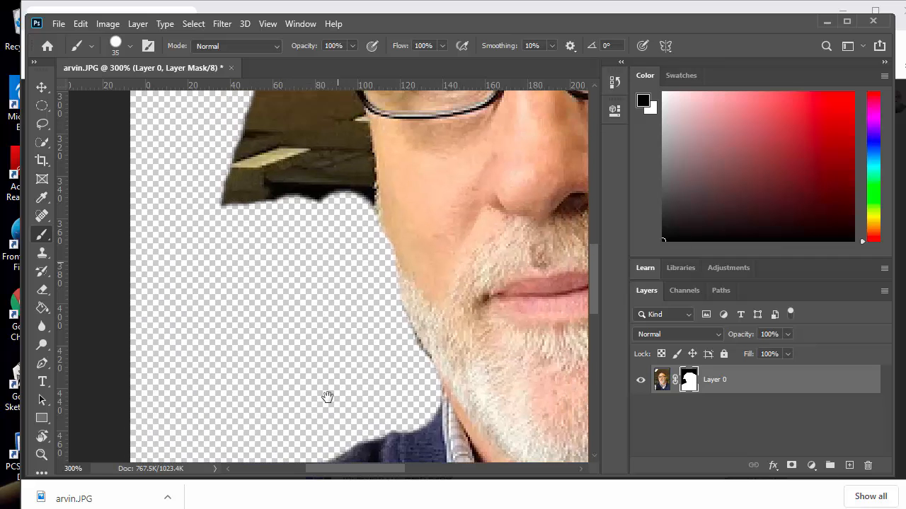
mouse_move(309, 194)
left_mouse_down()
mouse_move(285, 321)
mouse_move(279, 312)
left_mouse_up()
mouse_move(300, 242)
left_mouse_down()
mouse_move(314, 325)
mouse_move(306, 361)
mouse_move(240, 340)
mouse_move(232, 356)
mouse_move(210, 260)
mouse_move(231, 231)
mouse_move(202, 261)
mouse_move(191, 363)
left_mouse_up()
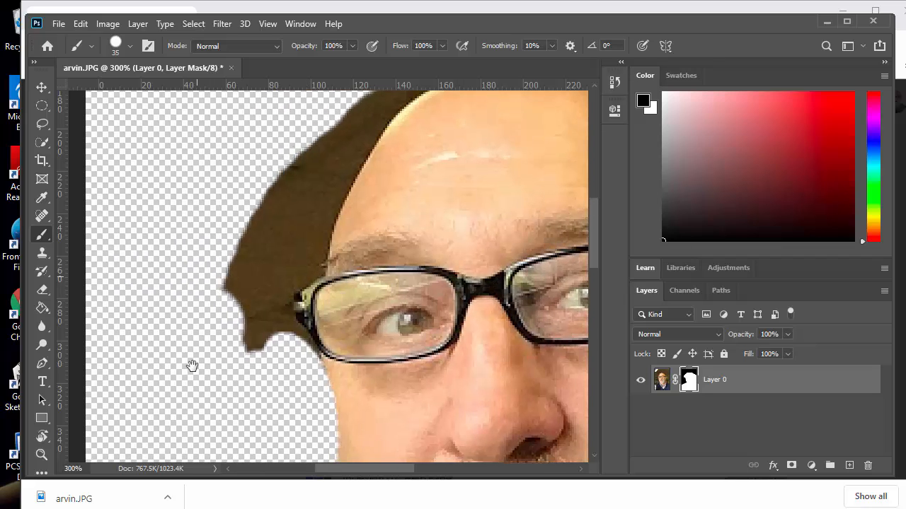
mouse_move(308, 186)
left_mouse_down()
mouse_move(313, 172)
mouse_move(285, 256)
mouse_move(261, 286)
mouse_move(275, 376)
mouse_move(238, 247)
mouse_move(300, 158)
mouse_move(243, 299)
mouse_move(156, 398)
left_mouse_up()
mouse_move(272, 196)
left_mouse_down()
mouse_move(238, 290)
mouse_move(295, 205)
mouse_move(378, 151)
mouse_move(427, 136)
left_mouse_up()
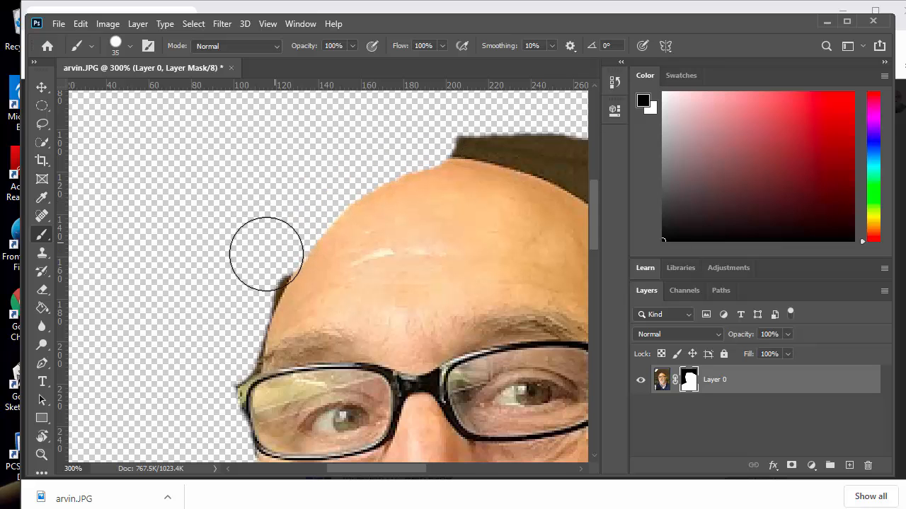
Mask out the background over the top of the head and along the ear, neck and shoulder on the photo's right side.
mouse_move(265, 244)
left_mouse_down()
mouse_move(222, 246)
mouse_move(141, 272)
mouse_move(71, 273)
left_mouse_up()
mouse_move(233, 161)
left_mouse_down()
mouse_move(257, 163)
mouse_move(202, 161)
mouse_move(318, 168)
mouse_move(464, 213)
mouse_move(259, 160)
mouse_move(406, 220)
mouse_move(358, 200)
mouse_move(447, 276)
mouse_move(489, 366)
mouse_move(501, 342)
mouse_move(503, 250)
mouse_move(481, 266)
mouse_move(484, 254)
mouse_move(533, 227)
mouse_move(526, 250)
mouse_move(351, 92)
left_mouse_up()
mouse_move(398, 163)
left_mouse_down()
mouse_move(499, 162)
mouse_move(407, 120)
mouse_move(520, 191)
mouse_move(504, 271)
mouse_move(521, 336)
mouse_move(448, 200)
mouse_move(390, 167)
mouse_move(357, 165)
mouse_move(402, 233)
mouse_move(357, 214)
mouse_move(328, 227)
mouse_move(369, 259)
mouse_move(384, 300)
mouse_move(333, 476)
mouse_move(385, 416)
mouse_move(403, 266)
mouse_move(426, 210)
mouse_move(455, 254)
mouse_move(479, 360)
mouse_move(453, 154)
left_mouse_up()
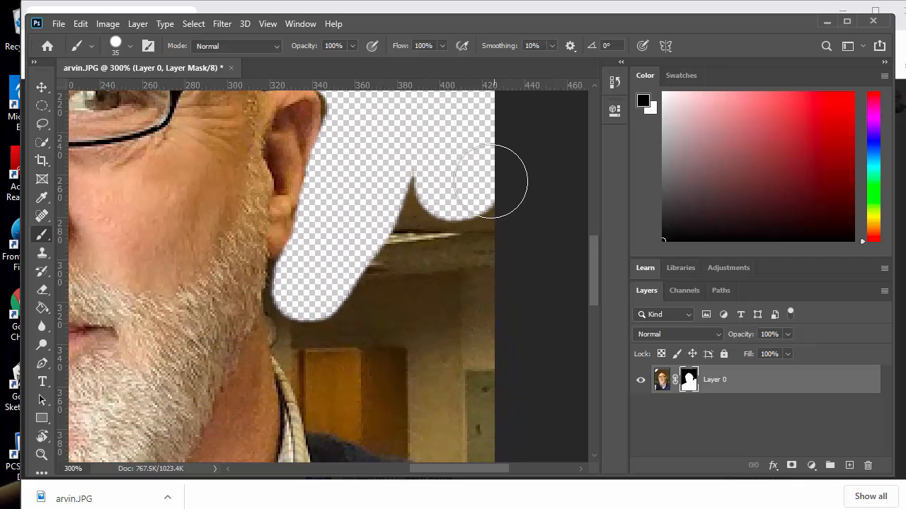
mouse_move(486, 182)
left_mouse_down()
mouse_move(485, 308)
mouse_move(427, 235)
mouse_move(397, 216)
mouse_move(409, 247)
mouse_move(358, 258)
mouse_move(294, 291)
mouse_move(312, 372)
mouse_move(347, 416)
mouse_move(473, 458)
mouse_move(492, 428)
mouse_move(472, 306)
mouse_move(403, 376)
mouse_move(366, 297)
left_mouse_up()
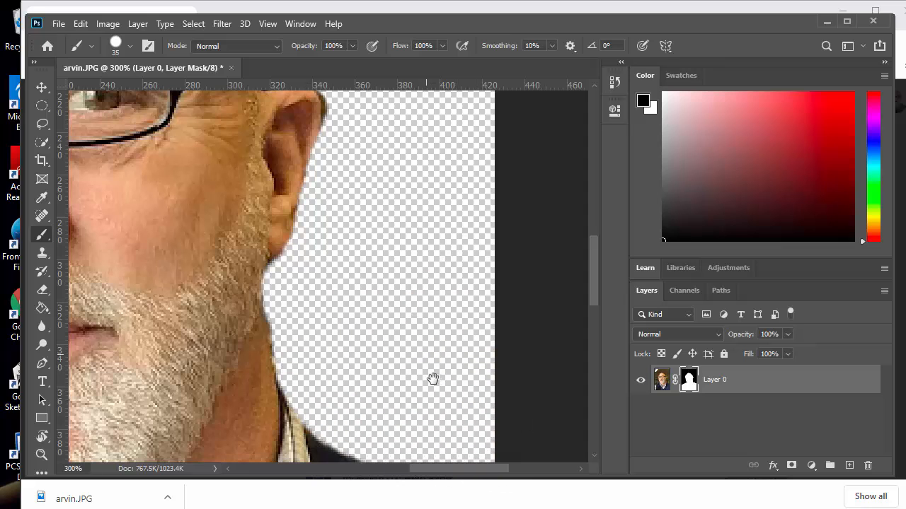
mouse_move(431, 378)
left_mouse_down()
mouse_move(420, 236)
mouse_move(443, 257)
mouse_move(475, 250)
mouse_move(488, 283)
left_mouse_up()
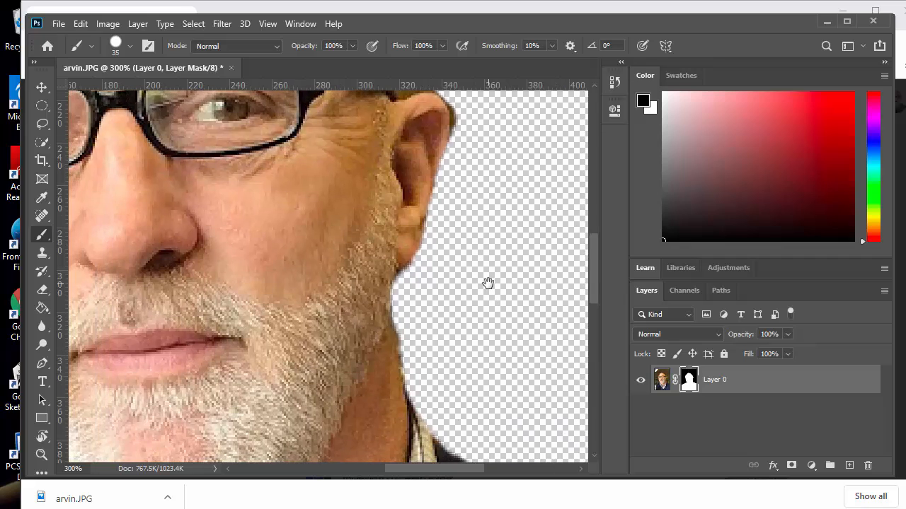
key("ctrl+minus")
key("ctrl+minus")
key("ctrl+minus")
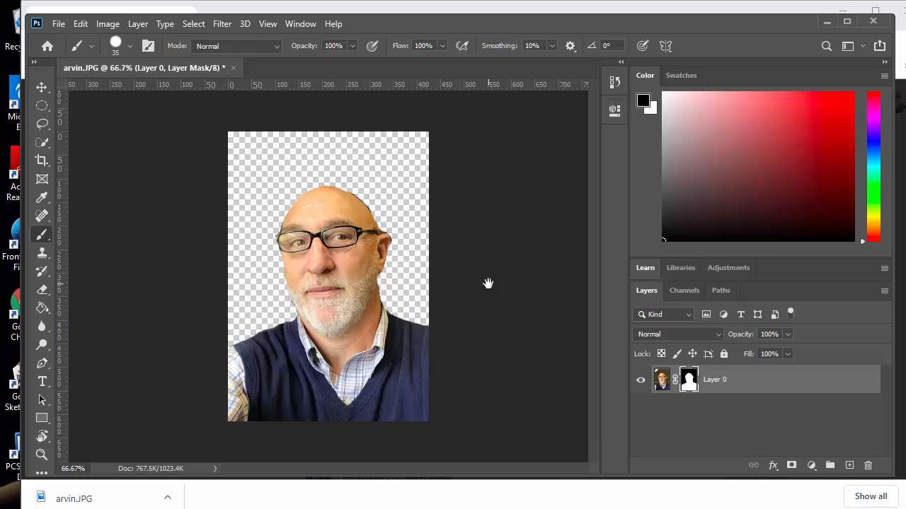
Save the masked photo on the computer as a Photoshop file named arvin-edited in the Downloads folder.
left_click(59, 24)
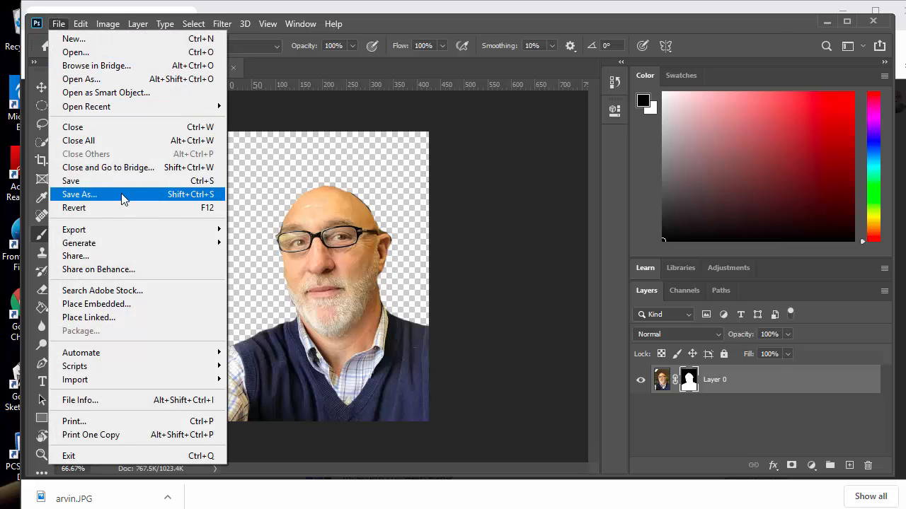
left_click(129, 195)
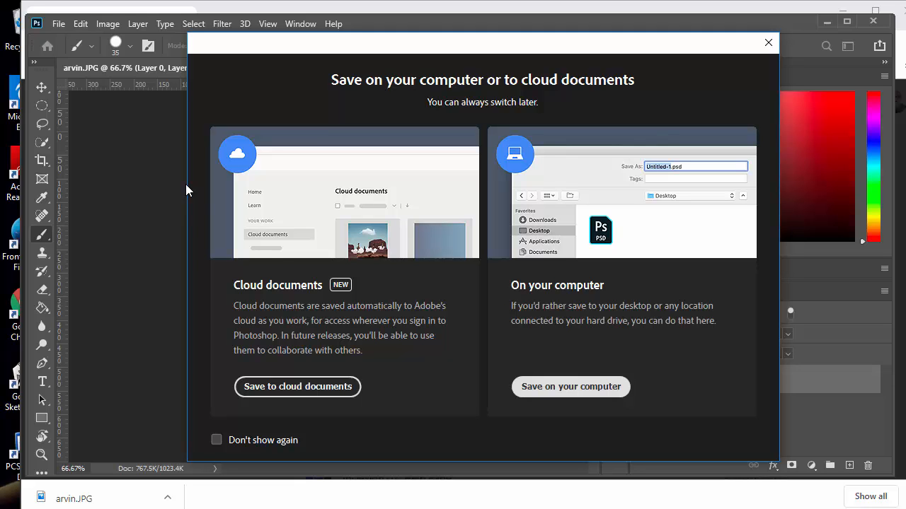
left_click(582, 388)
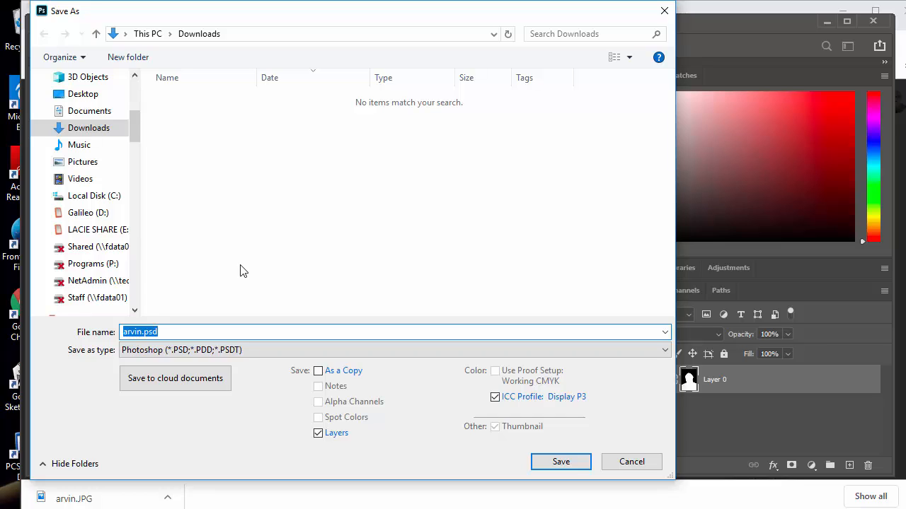
type("arvin")
key("BackSpace")
key("BackSpace")
type("-edited")
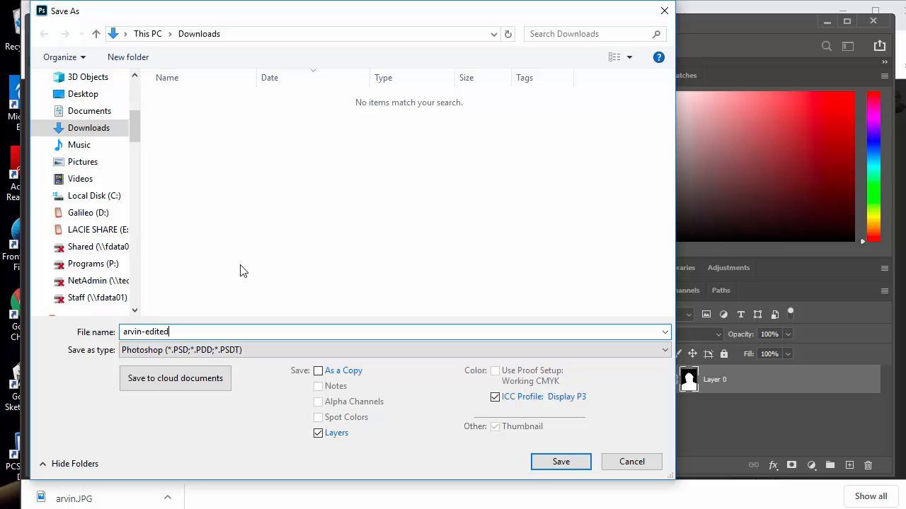
left_click(575, 462)
left_click(641, 151)
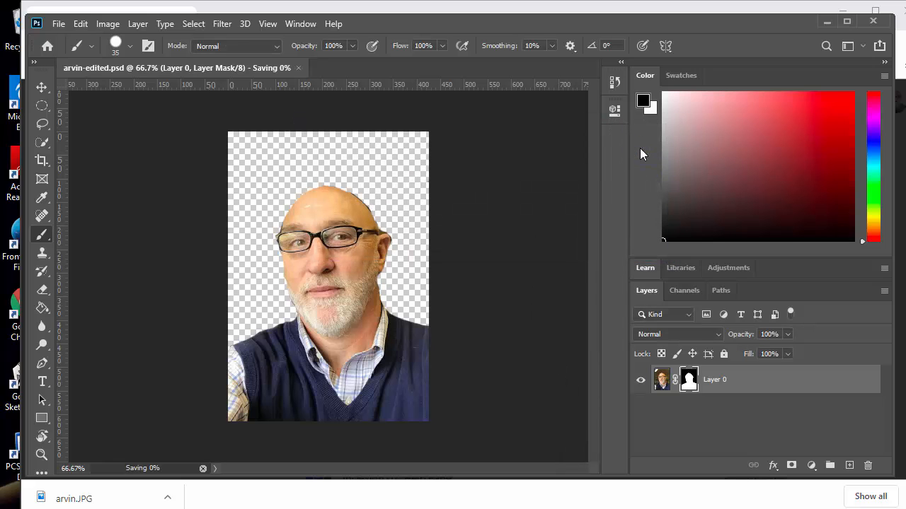
Switch to the Chrome browser and return to the Business I. T. Period 5 Classwork page in Google Classroom.
left_click(827, 21)
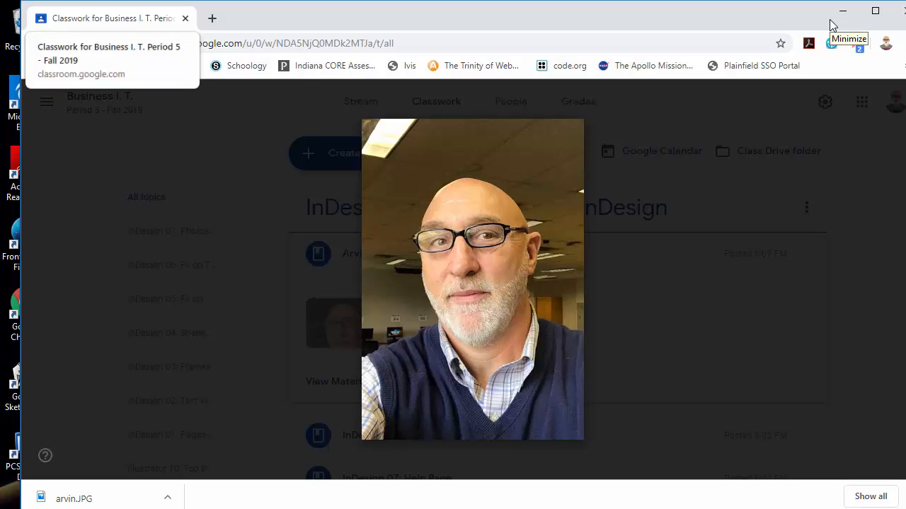
key("alt+Left")
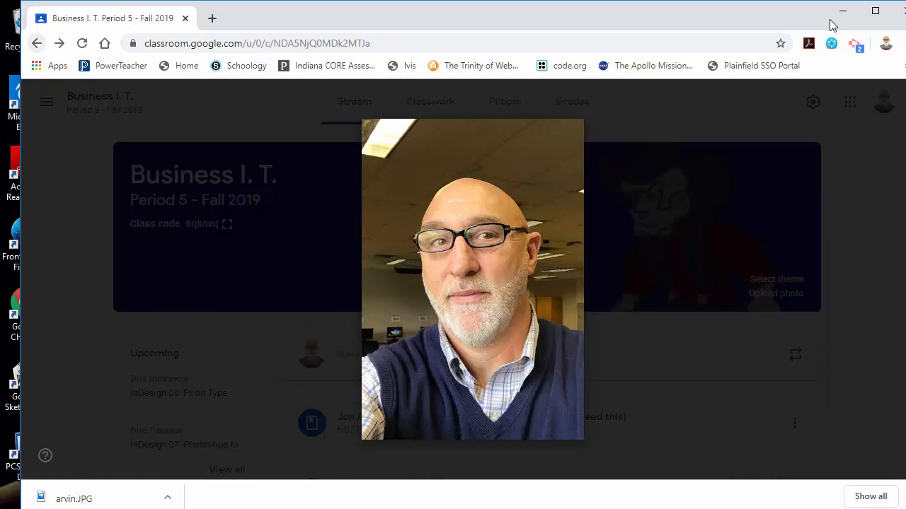
key("alt+Left")
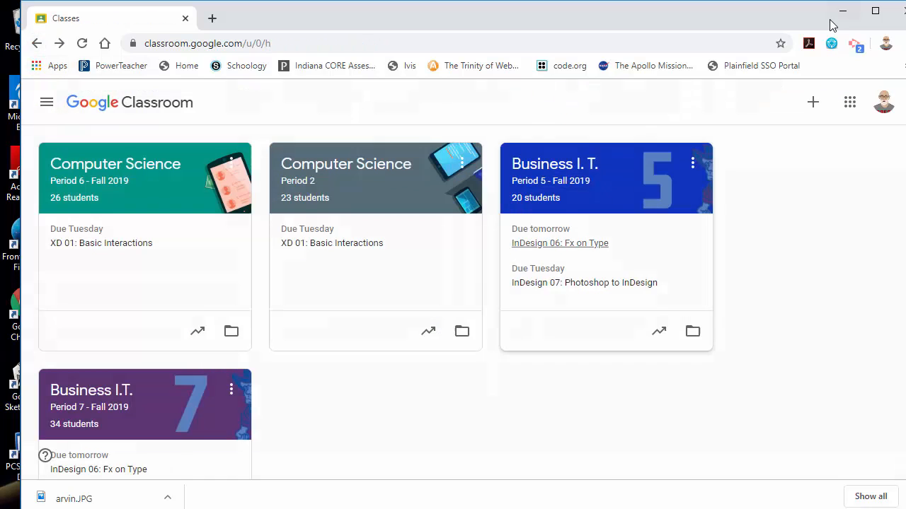
key("alt+Right")
key("alt+Right")
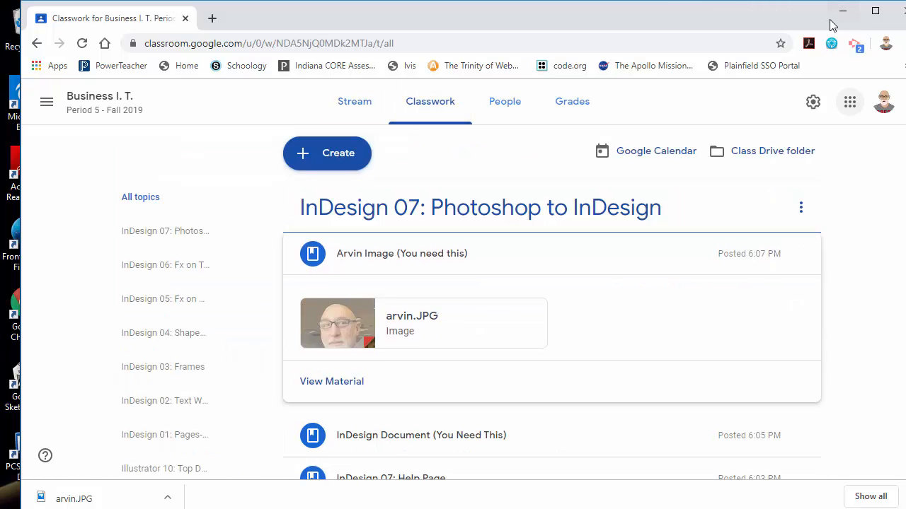
Download bit-id-06-ps_to_id.indd from the InDesign Document (You Need This) material under InDesign 07.
scroll(832, 26, "down", 8)
scroll(832, 26, "up", 4)
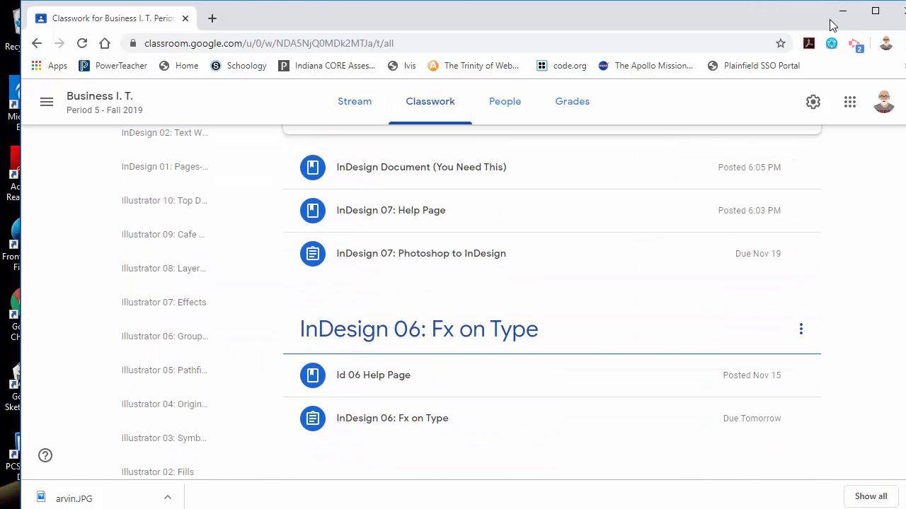
scroll(832, 25, "up", 3)
scroll(832, 26, "down", 2)
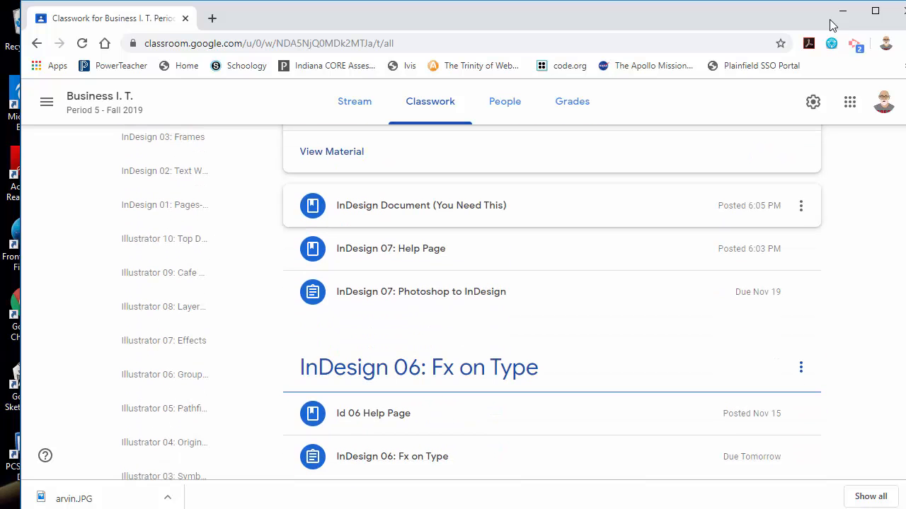
left_click(421, 205)
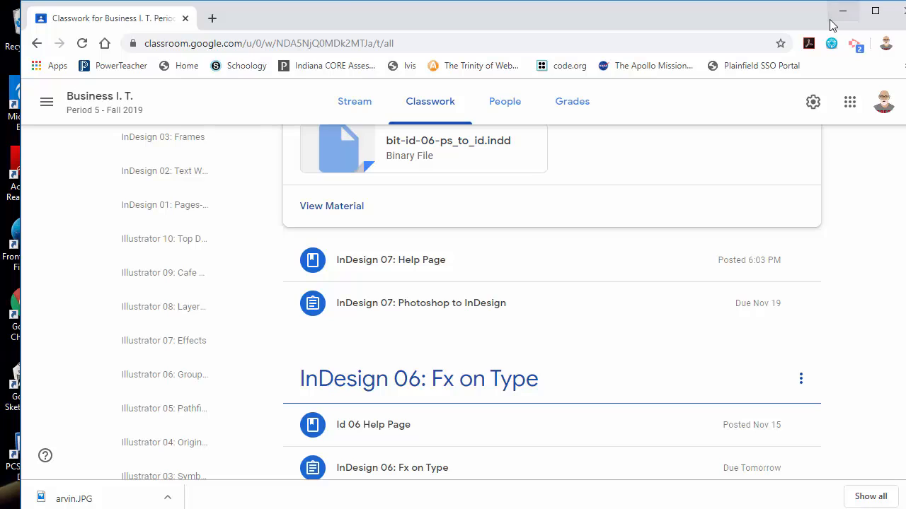
left_click(448, 141)
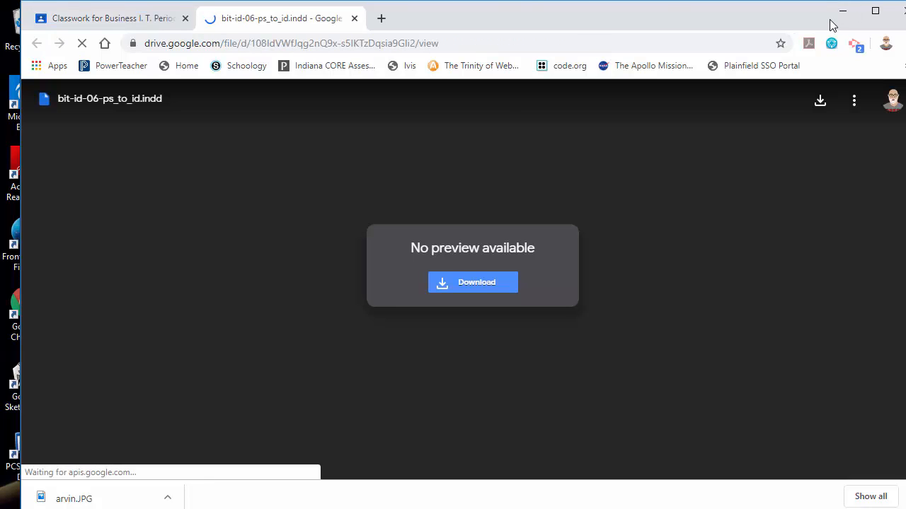
left_click(474, 284)
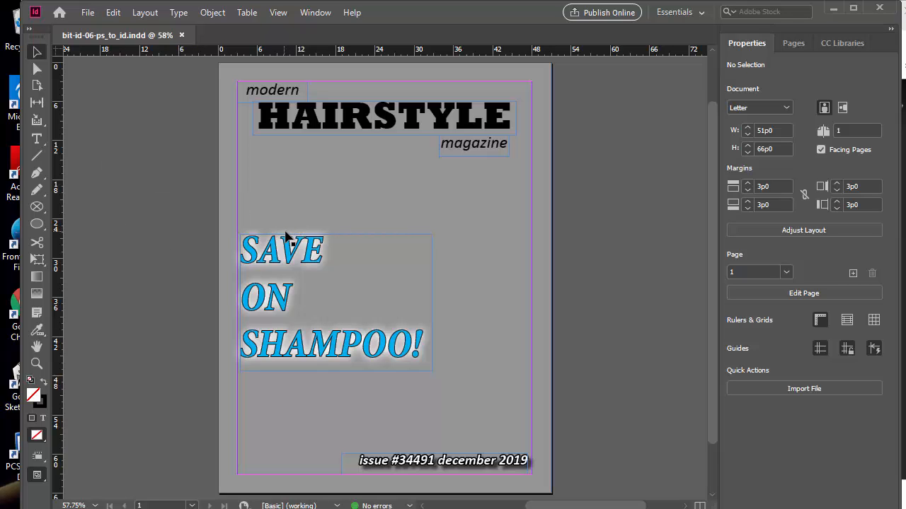
Place arvin-edited.psd from the Downloads folder on the InDesign cover page, about 33p4 wide and 48p2 high.
left_click(88, 14)
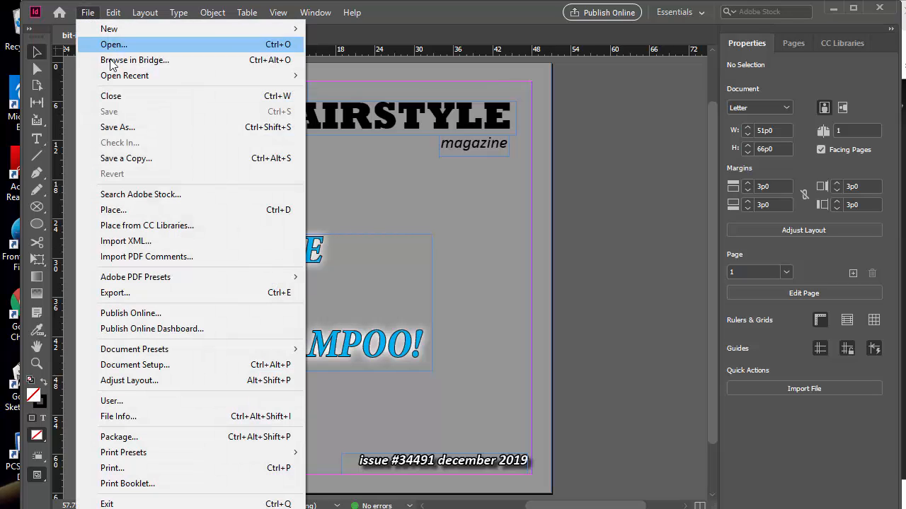
left_click(155, 211)
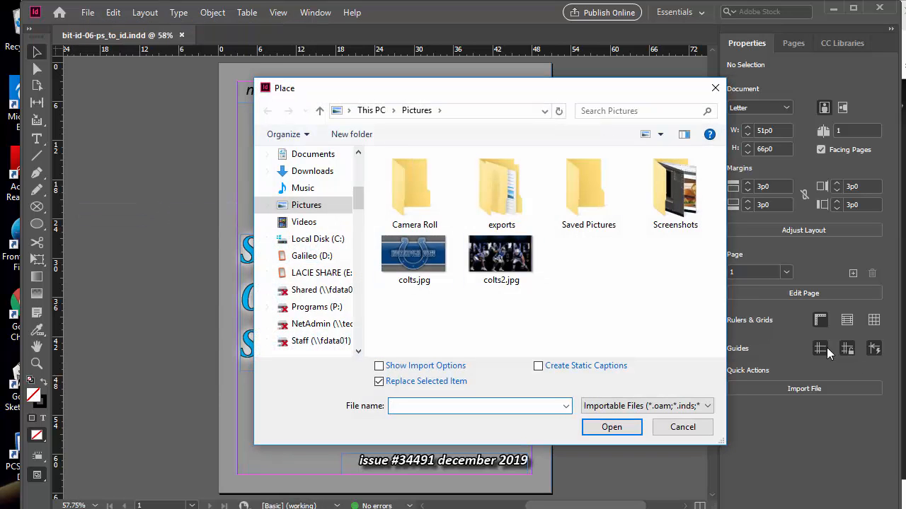
left_click(683, 427)
left_click(782, 387)
left_click(312, 171)
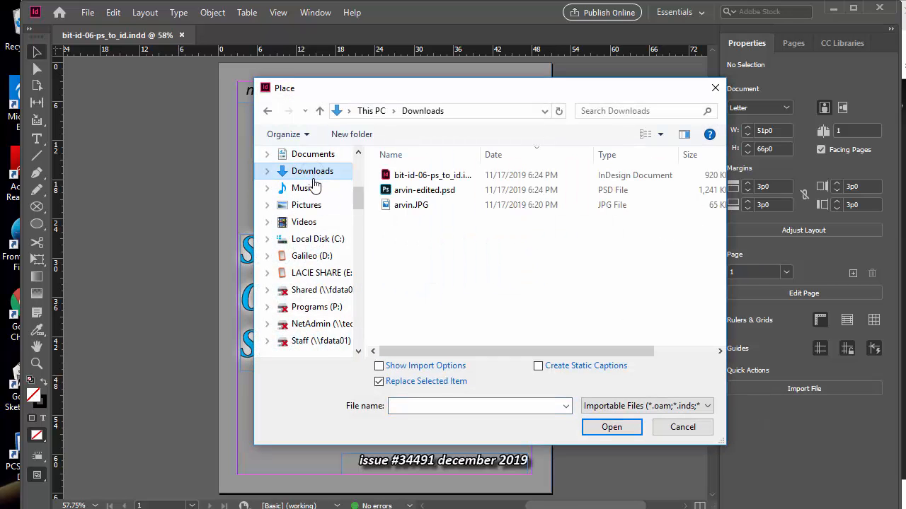
left_click(435, 191)
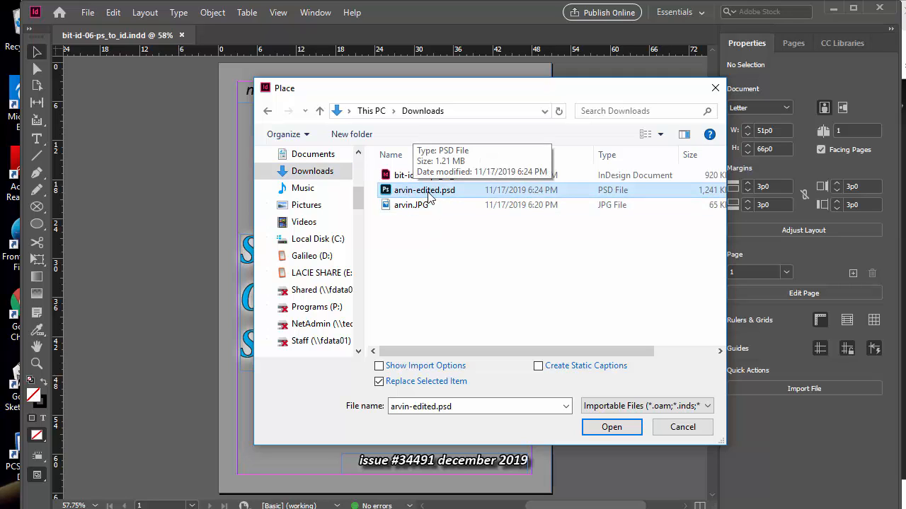
left_click(611, 427)
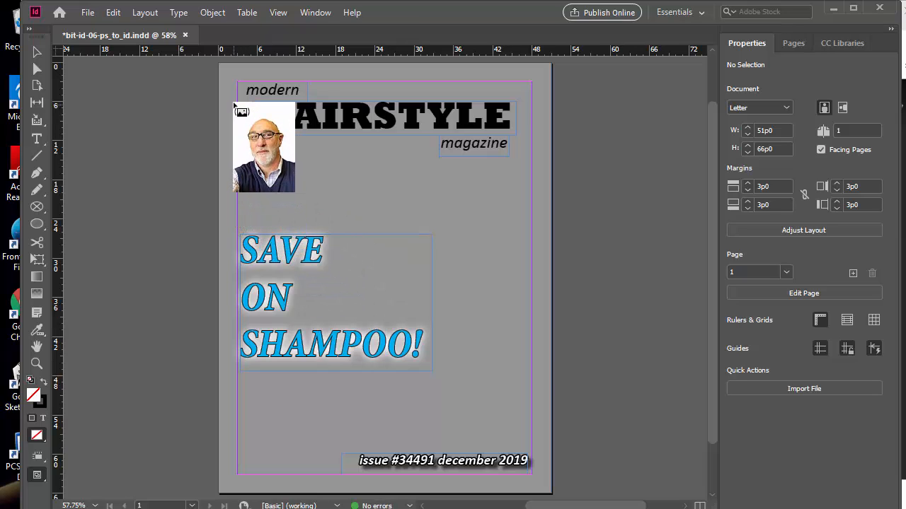
left_click_drag(240, 92, 552, 408)
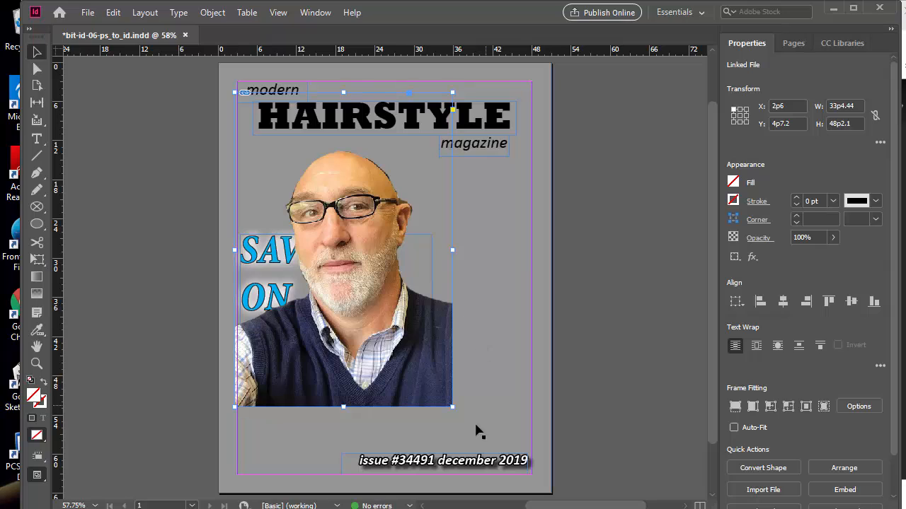
Turn on Auto-Fit for the photo's frame, enlarge it to about 46p1.5 by 59p5 and move it right to about X 5p4.
left_click(734, 429)
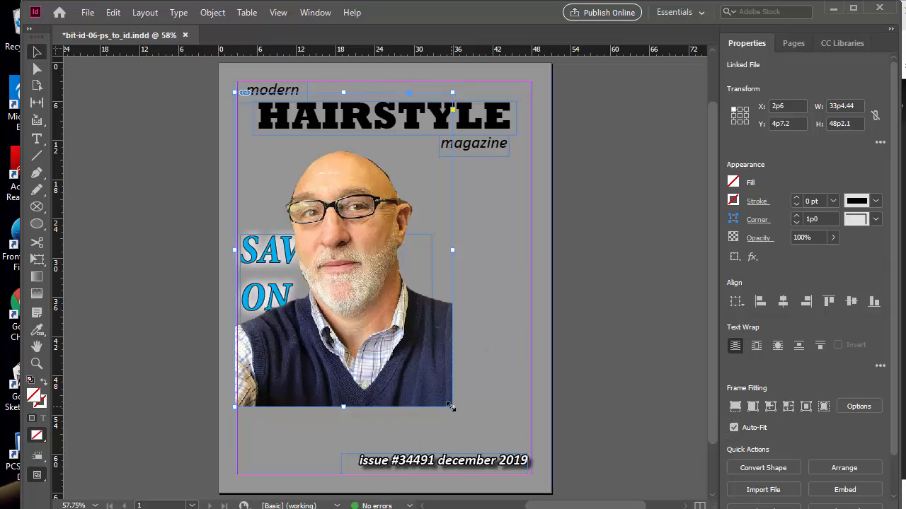
left_click_drag(451, 407, 535, 480)
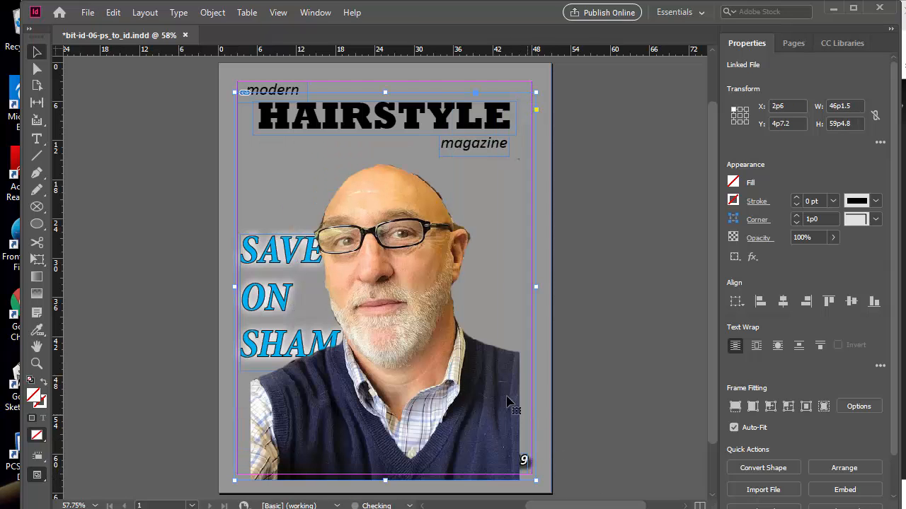
left_click_drag(468, 405, 500, 408)
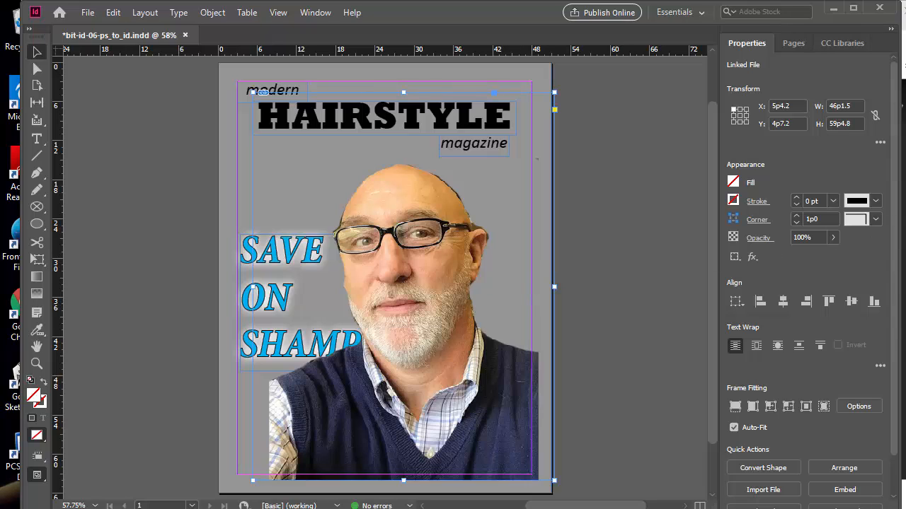
Send the photo backward two levels, behind the issue line and the SAVE ON SHAMPOO! text.
scroll(892, 195, "down", 2)
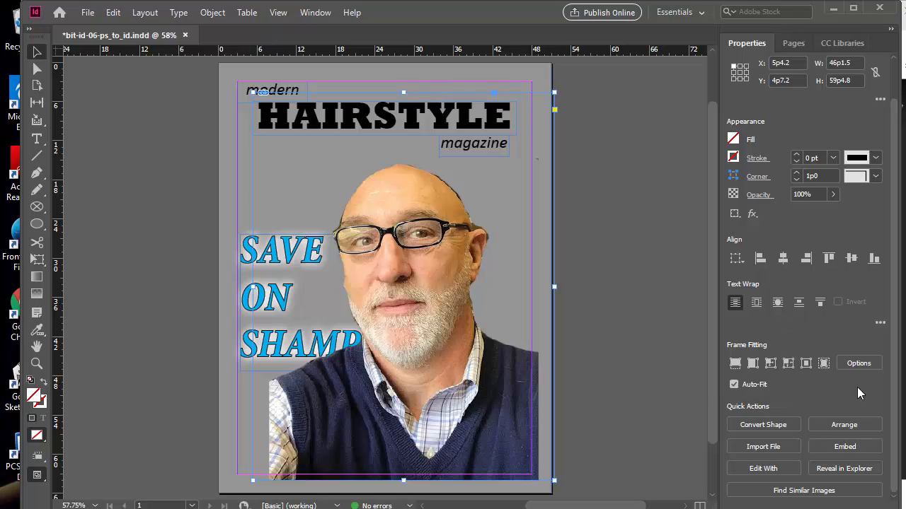
left_click(851, 429)
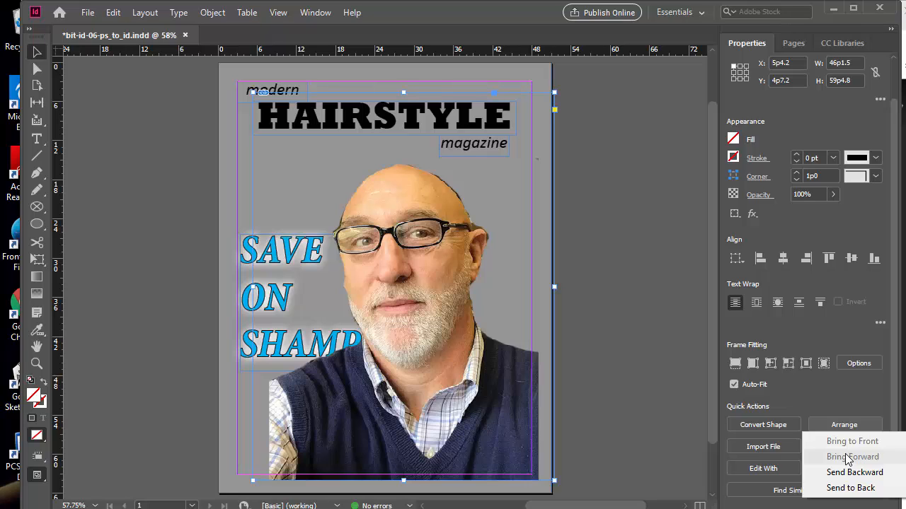
left_click(407, 205)
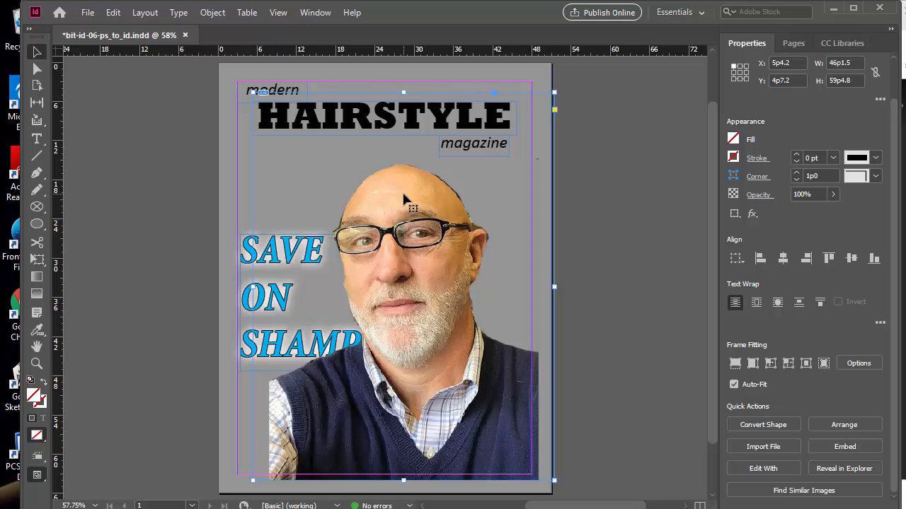
key("ctrl+[")
key("ctrl+[")
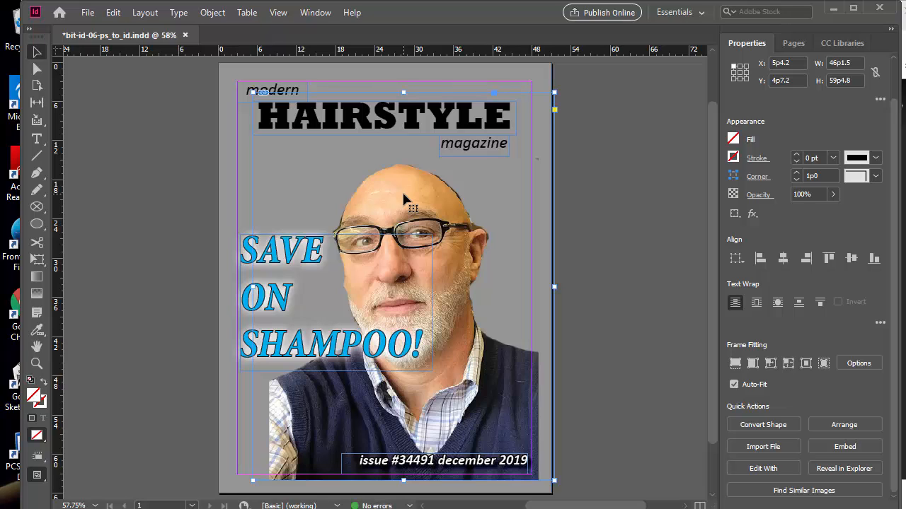
key("ctrl+]")
key("ctrl+]")
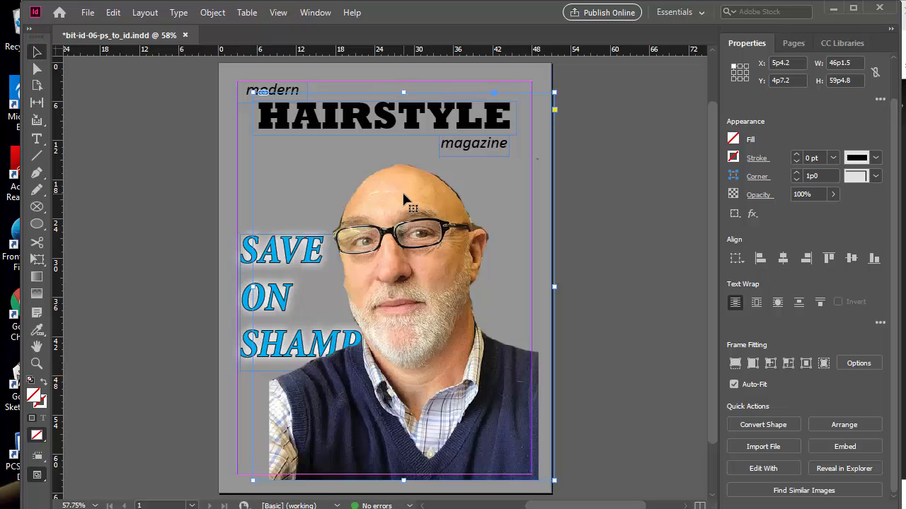
key("ctrl+[")
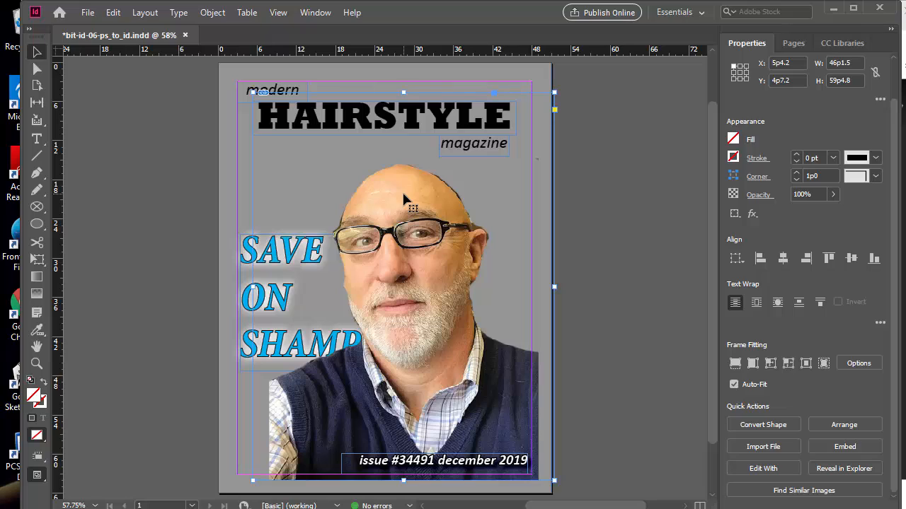
key("ctrl+[")
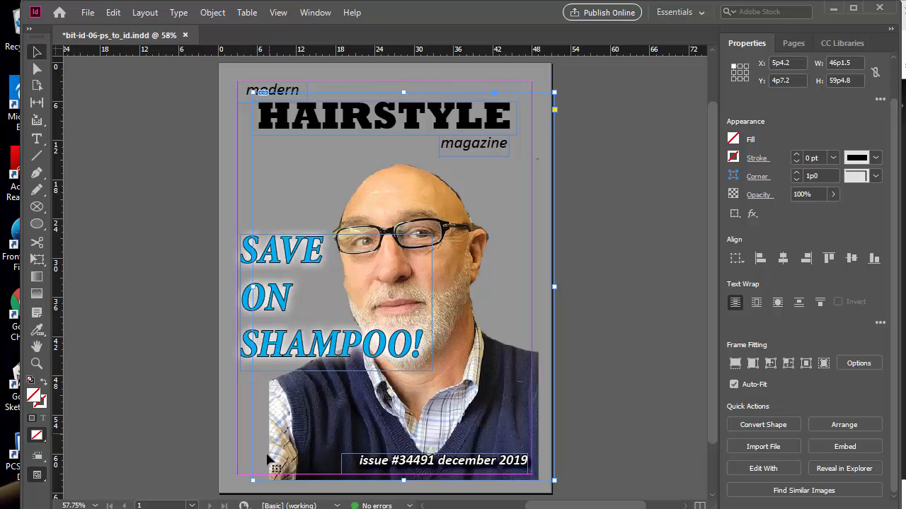
Enlarge the photo to about 53p6 by 66p11 and reposition it at about X 1p4.5, Y 3p3.6.
left_click_drag(253, 482, 205, 499)
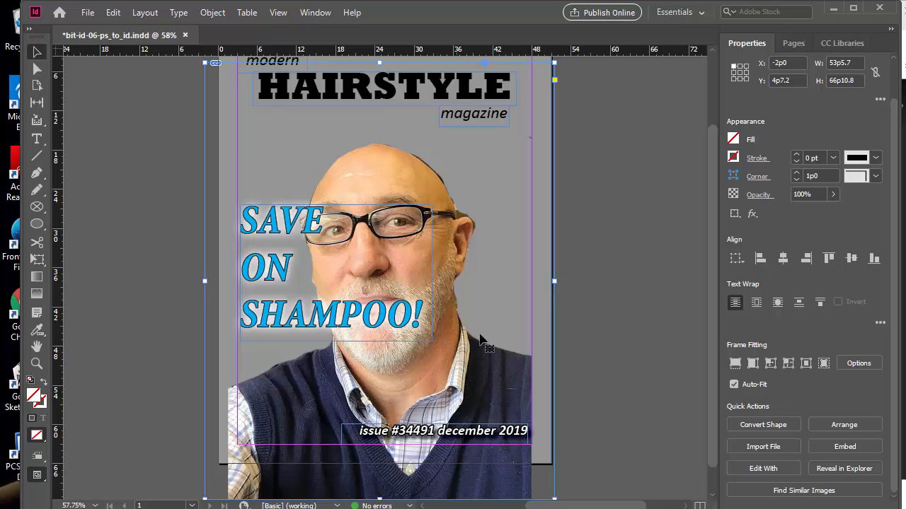
left_click_drag(504, 383, 526, 375)
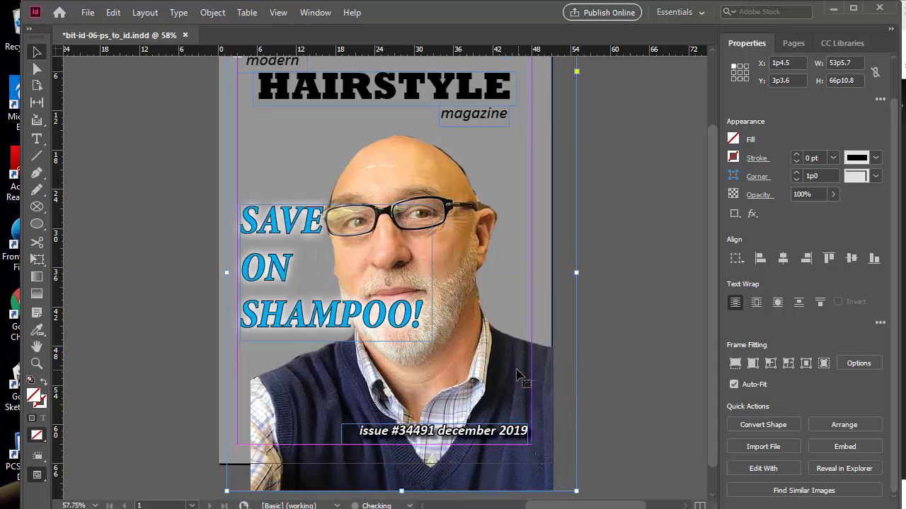
Preview the cover without guides and frame edges and check it against arvin-edited.psd in Photoshop.
key("w")
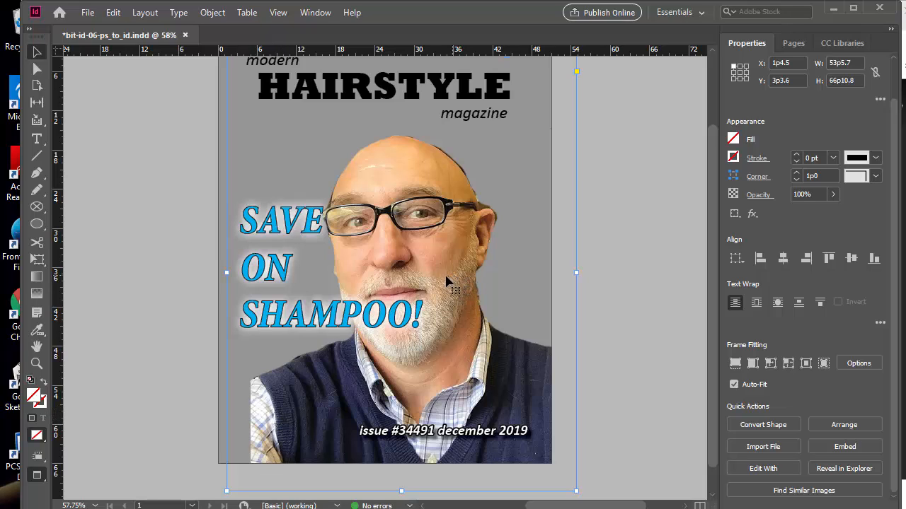
key("alt+Tab")
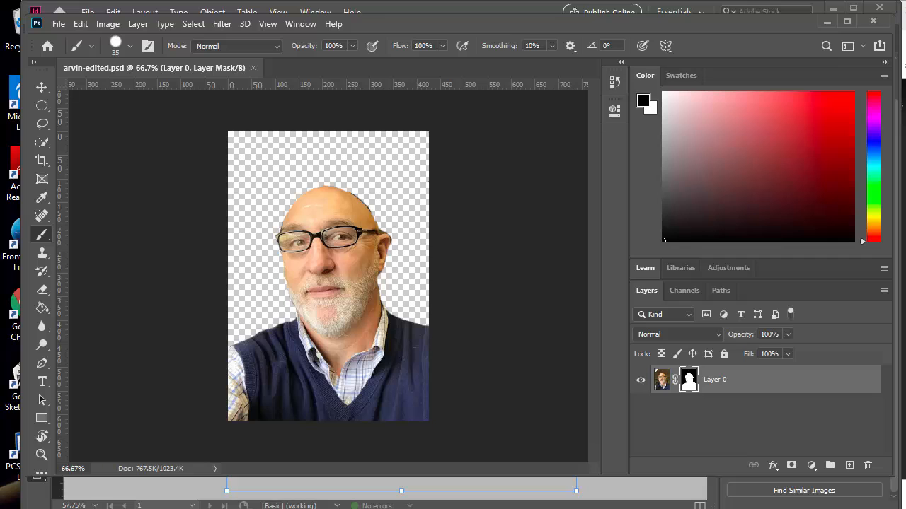
key("alt+Tab")
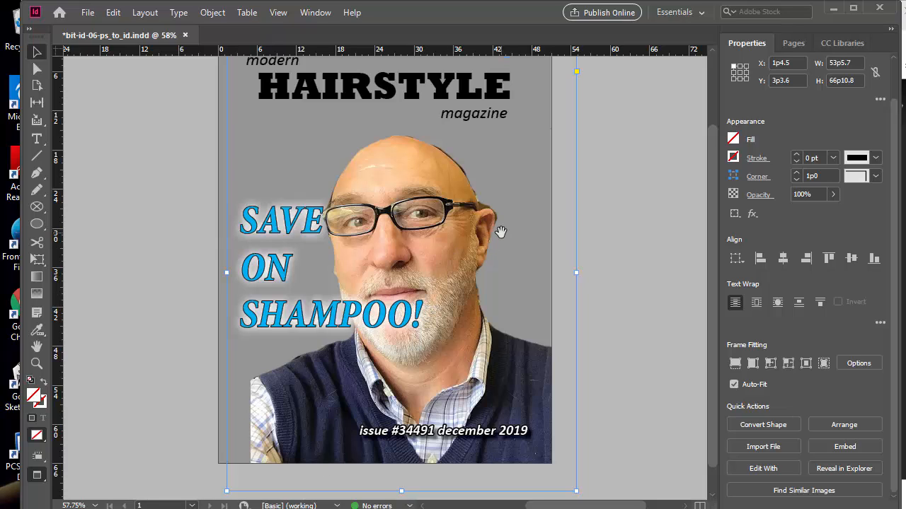
left_click_drag(501, 232, 497, 263)
mouse_move(496, 304)
left_mouse_down()
mouse_move(498, 284)
mouse_move(494, 305)
left_mouse_up()
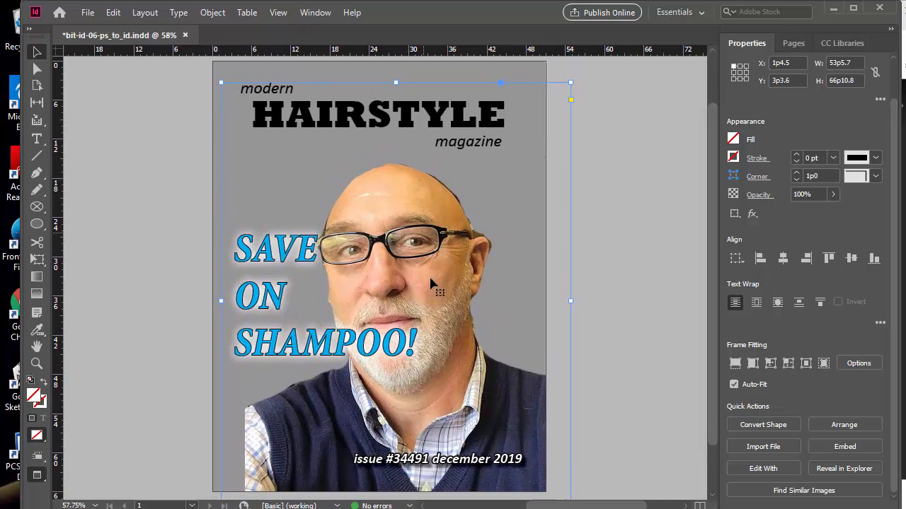
Move the SAVE ON SHAMPOO! text down to about X 3p0, Y 31p9 and deselect it.
right_click(293, 262)
left_click(272, 260)
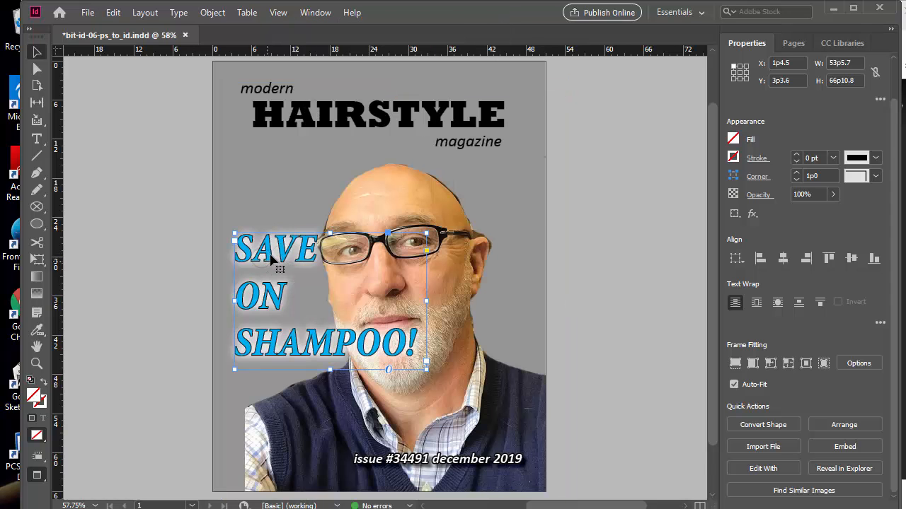
left_click_drag(294, 256, 292, 287)
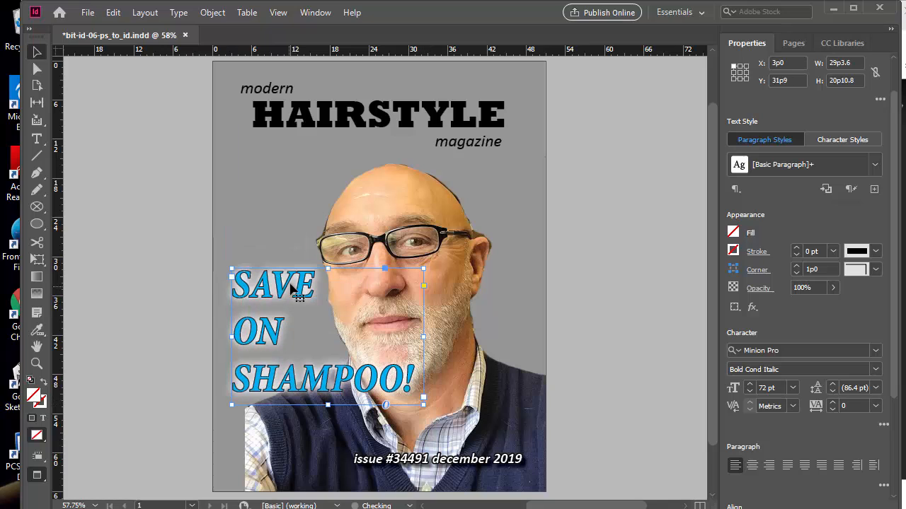
left_click(167, 287)
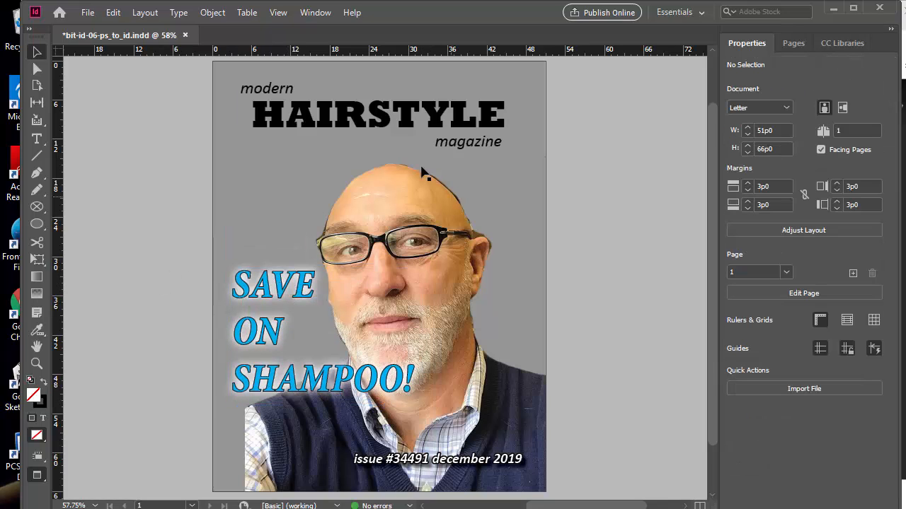
Save the document in the Downloads folder as an InDesign 2020 document named hair magazine cover.
left_click(88, 14)
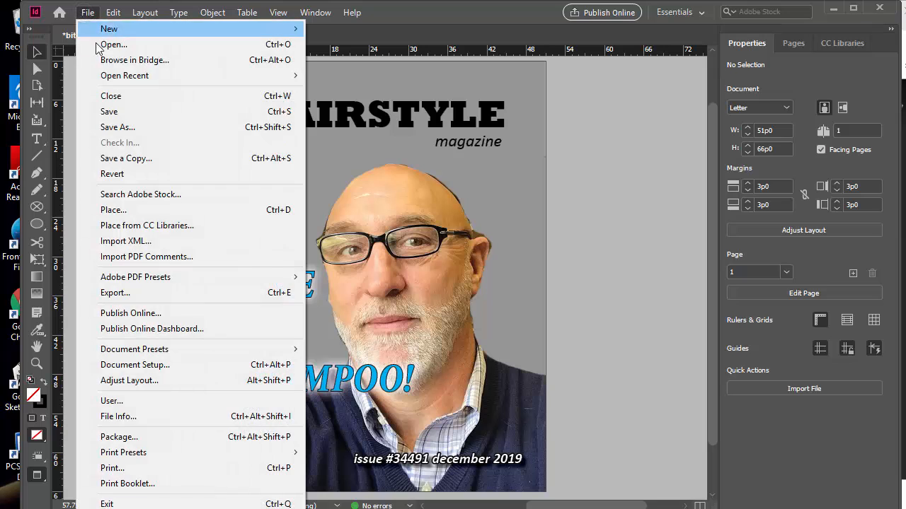
left_click(142, 134)
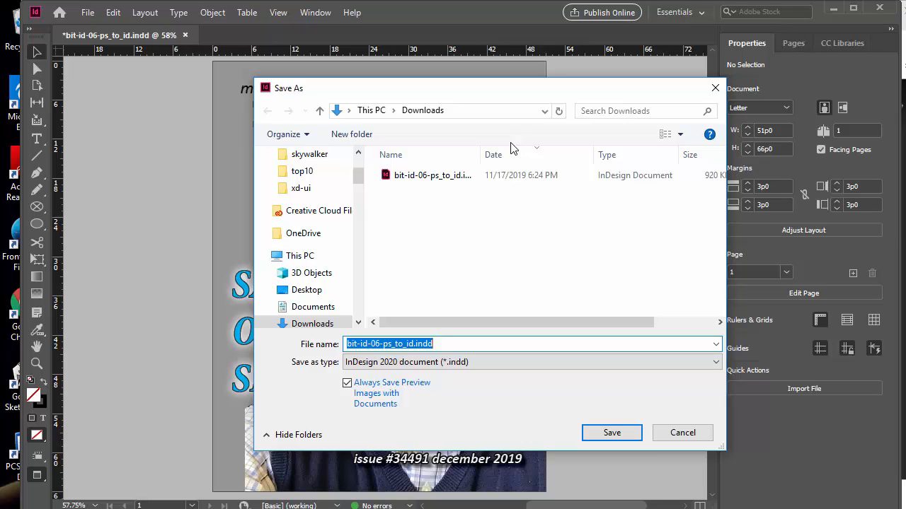
type("hair magazin")
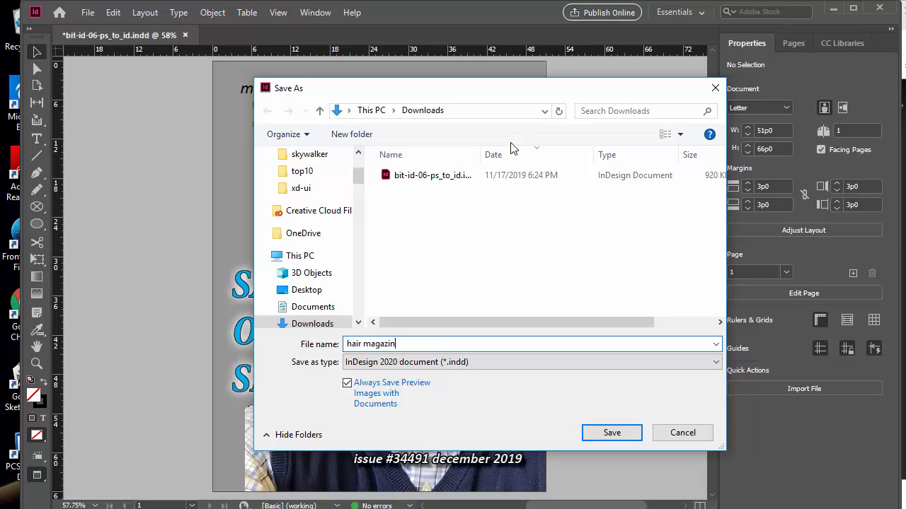
type("e cover")
key("Return")
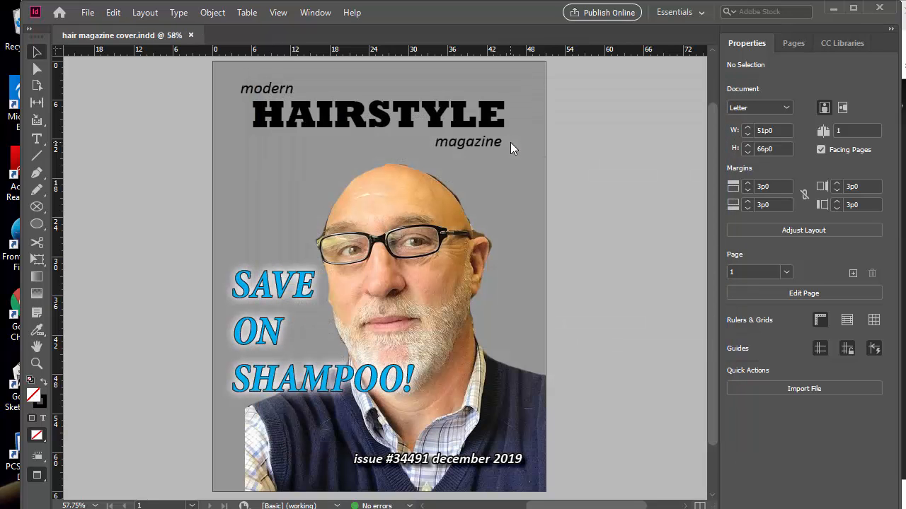